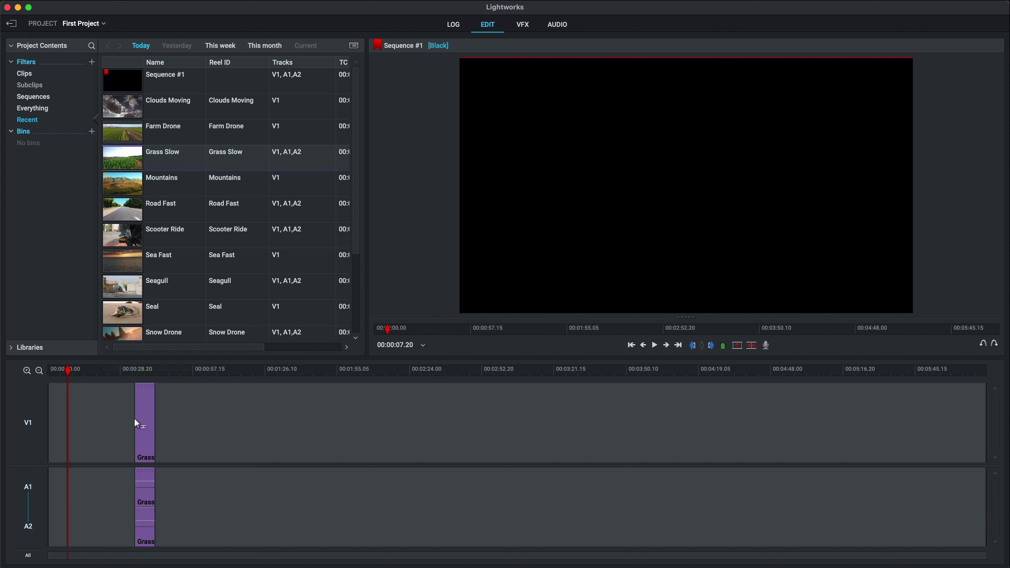
Move the Grass Slow clip to the very start of the timeline and play it back from the beginning
scroll(338, 439, up, 5)
drag(308, 440, 127, 413)
click(55, 370)
click(54, 367)
key(space)
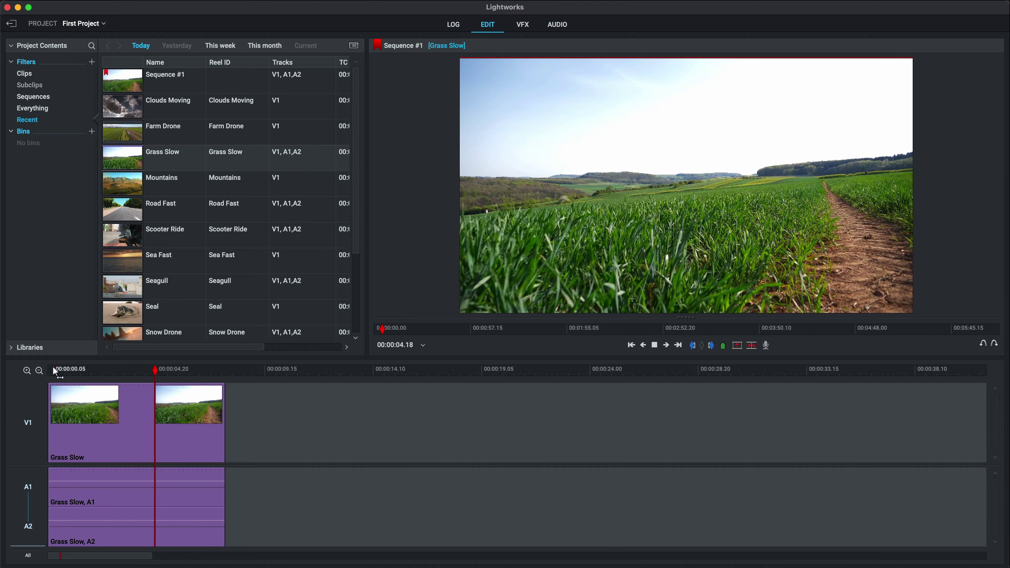
key(space)
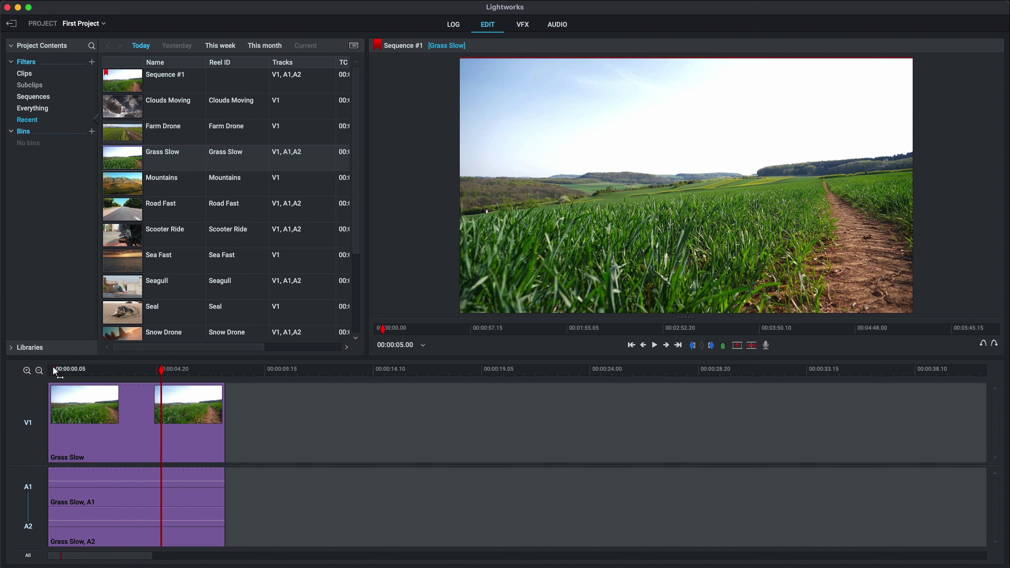
Try to extend the Grass Slow clip on the timeline past its end and before its start
click(121, 370)
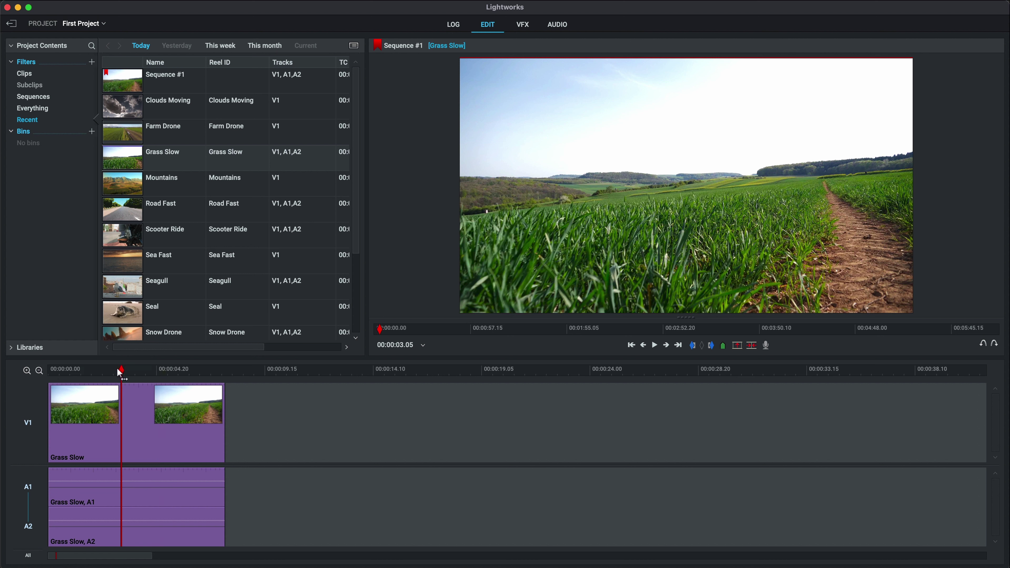
drag(119, 369, 118, 370)
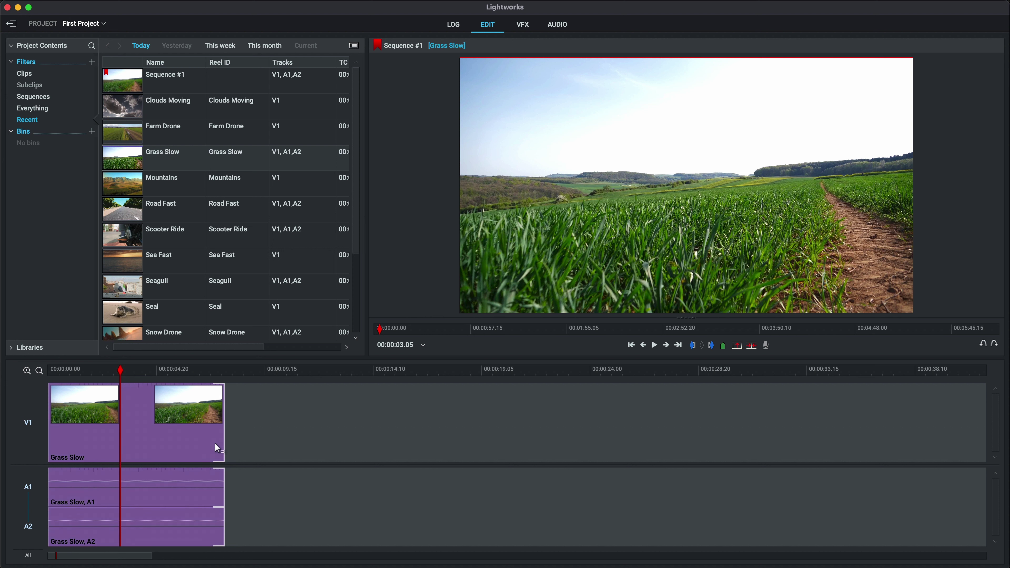
drag(210, 443, 249, 443)
click(57, 442)
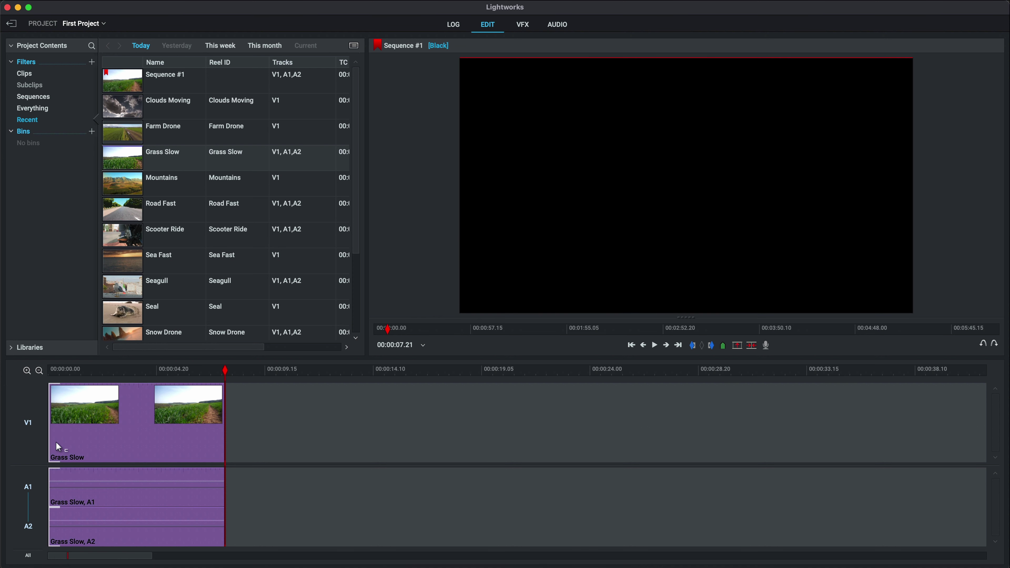
drag(52, 442, 26, 442)
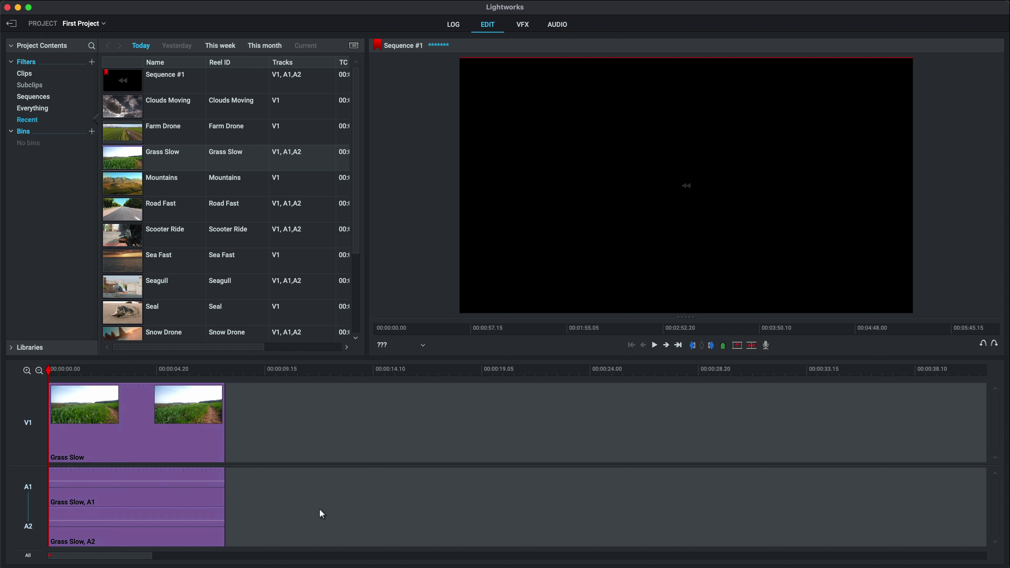
Split the Grass Slow clip at 00:00:04.10 and delete the section after the cut
drag(48, 369, 142, 368)
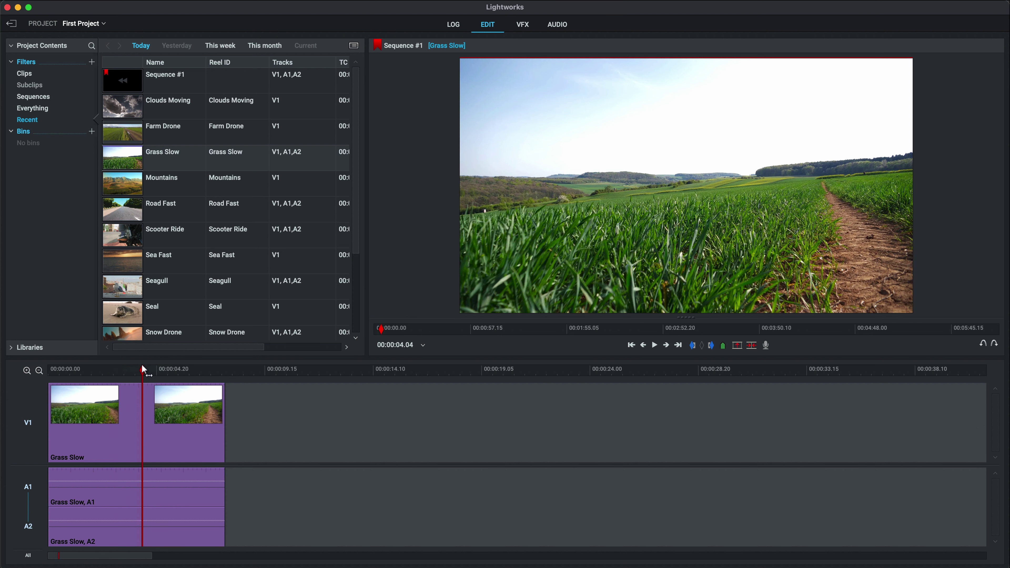
key(Left)
key(Right)
key(Right)
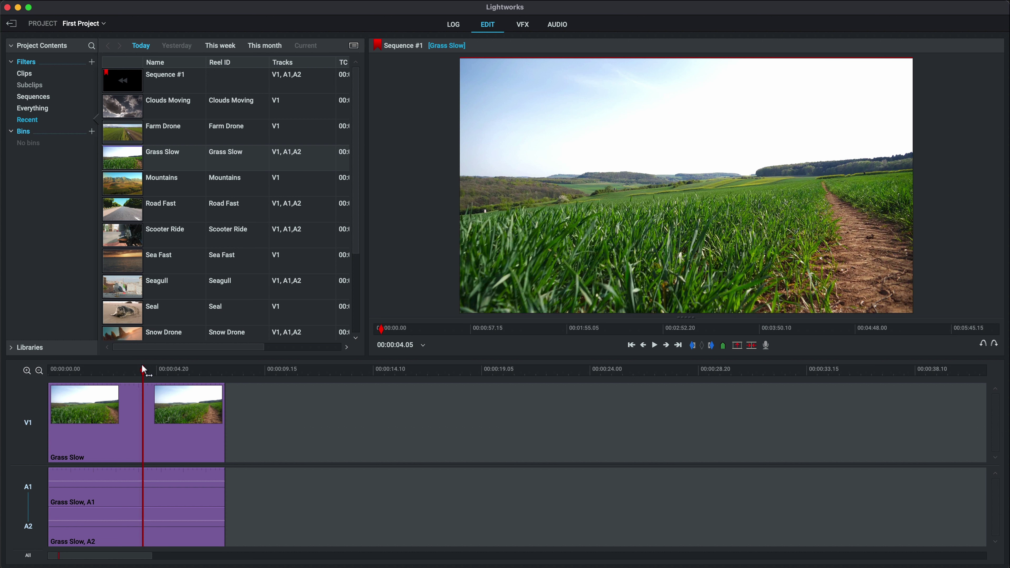
key(Right)
key(Right)
key(Right)
key(Right)
key(Right)
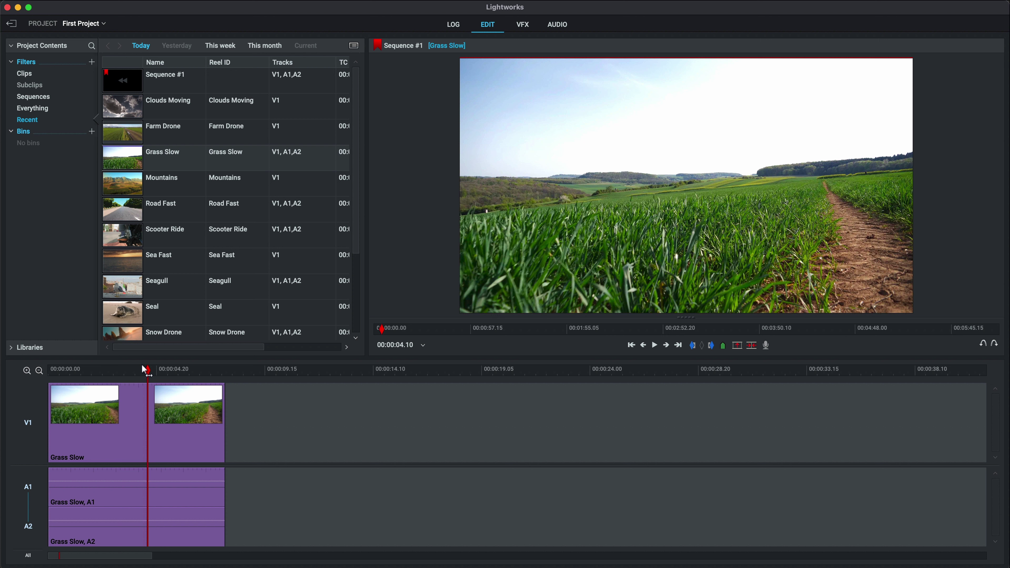
key(c)
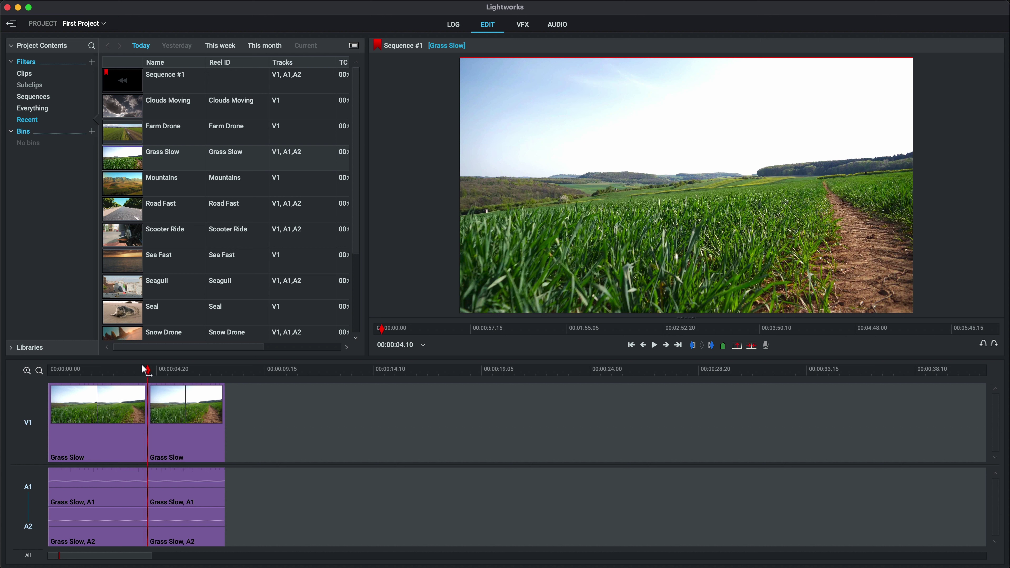
click(184, 443)
key(Delete)
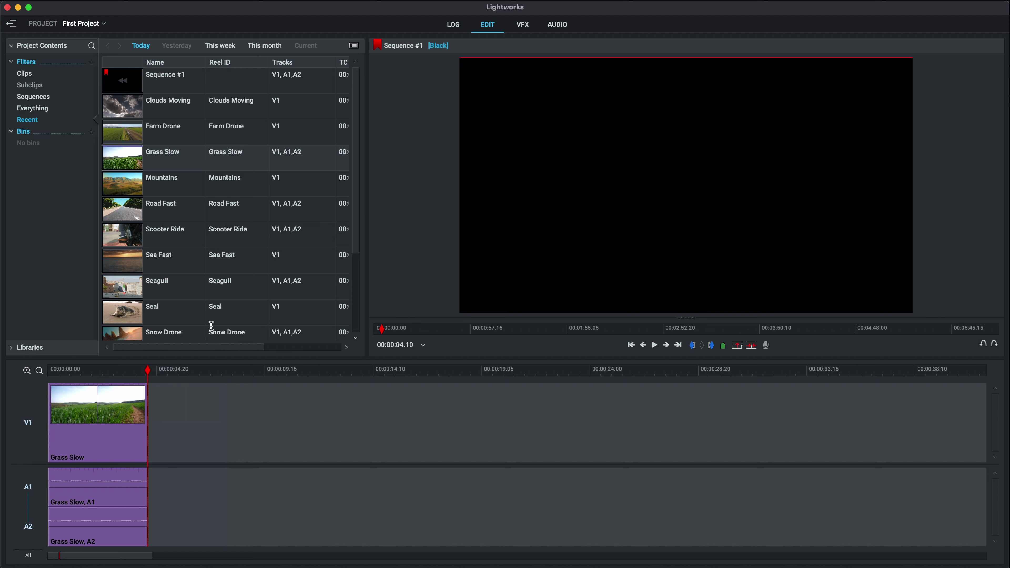
Load the Road Fast clip in the source viewer, play it and mark an in point at 00:00:07+22
click(90, 371)
drag(90, 370, 77, 370)
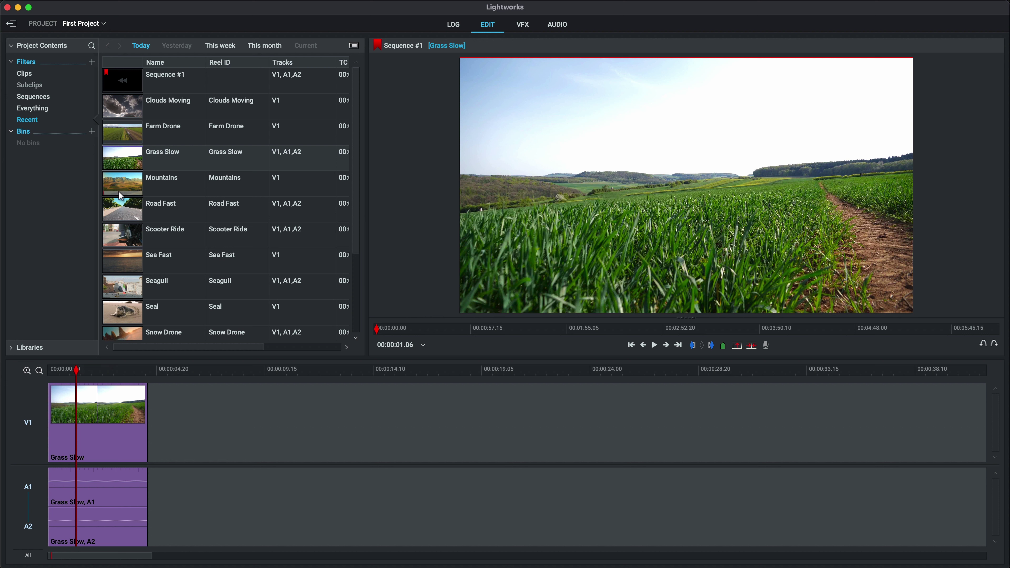
click(121, 210)
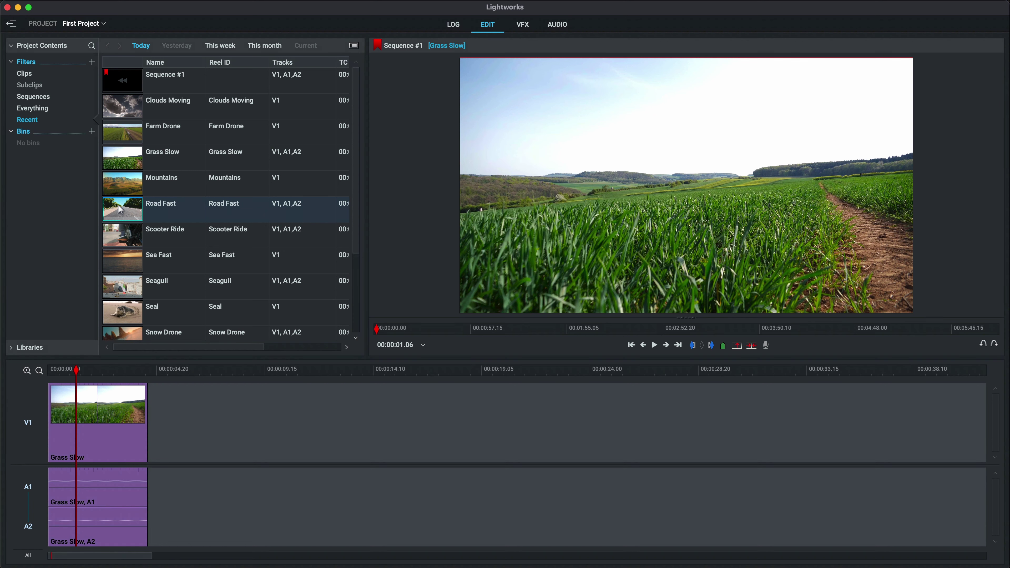
double_click(119, 204)
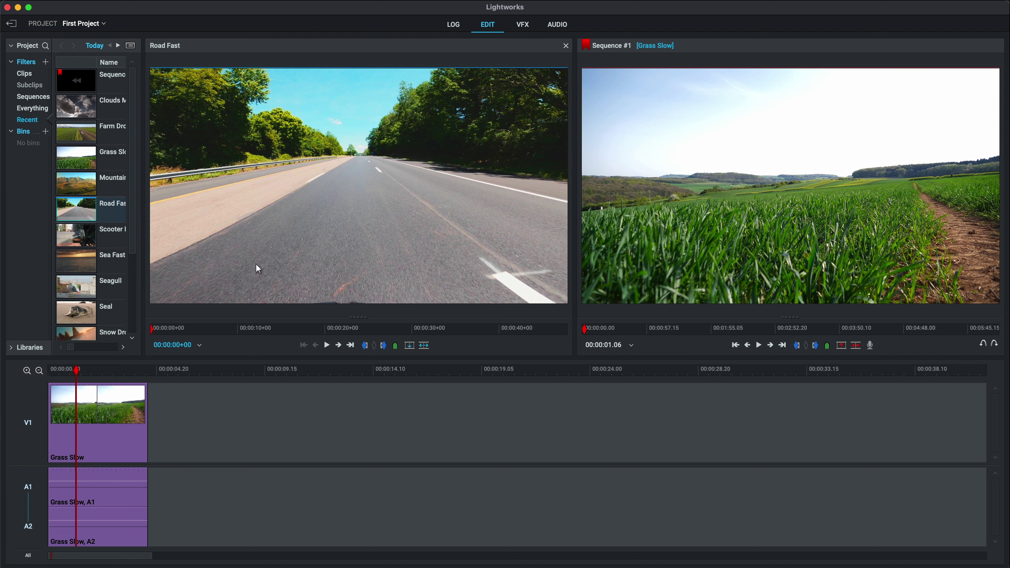
key(space)
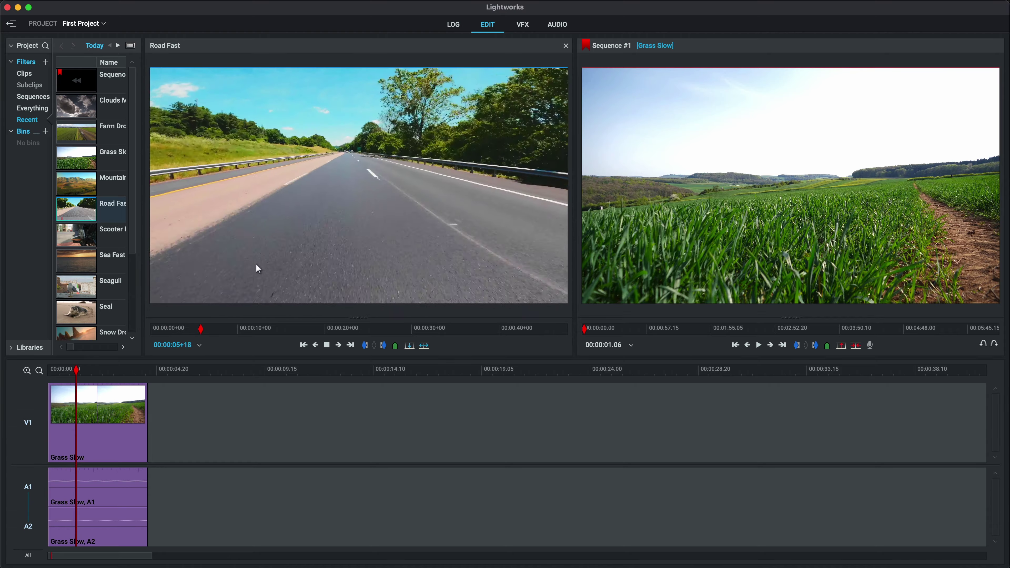
key(space)
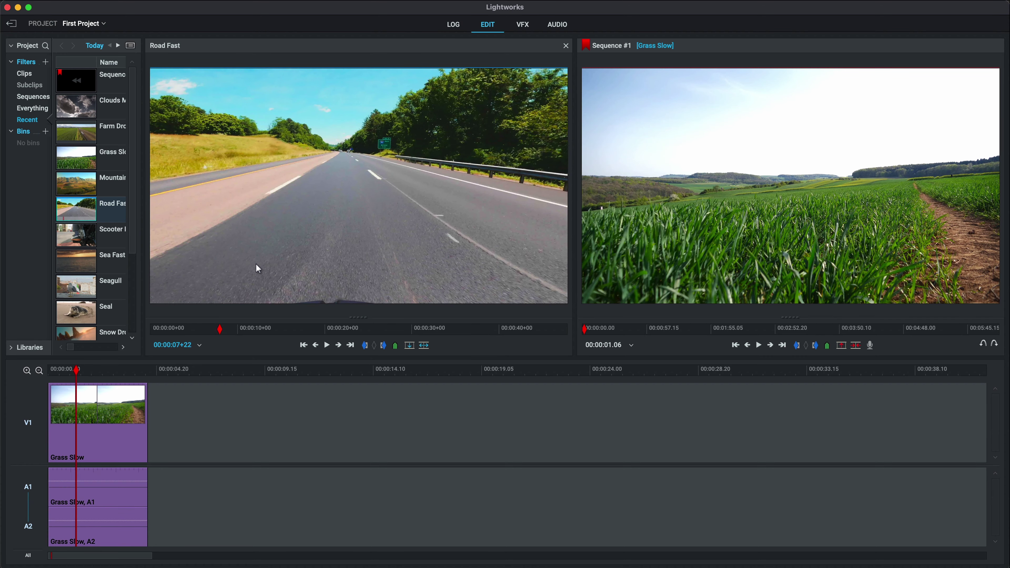
click(365, 345)
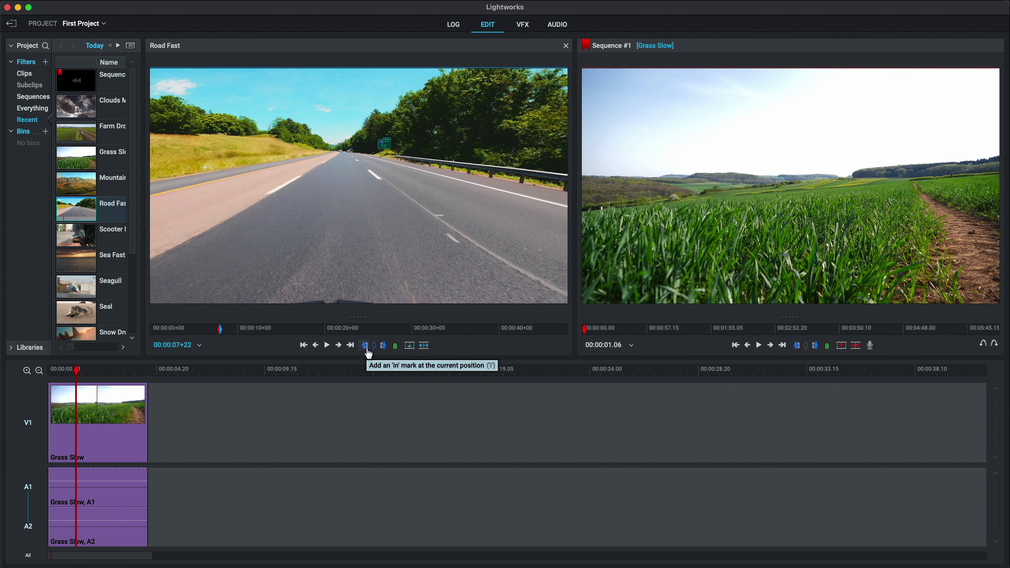
Place the Road Fast section from its in mark to 00:00:13+00 directly after Grass Slow on the timeline and close the source viewer
click(221, 333)
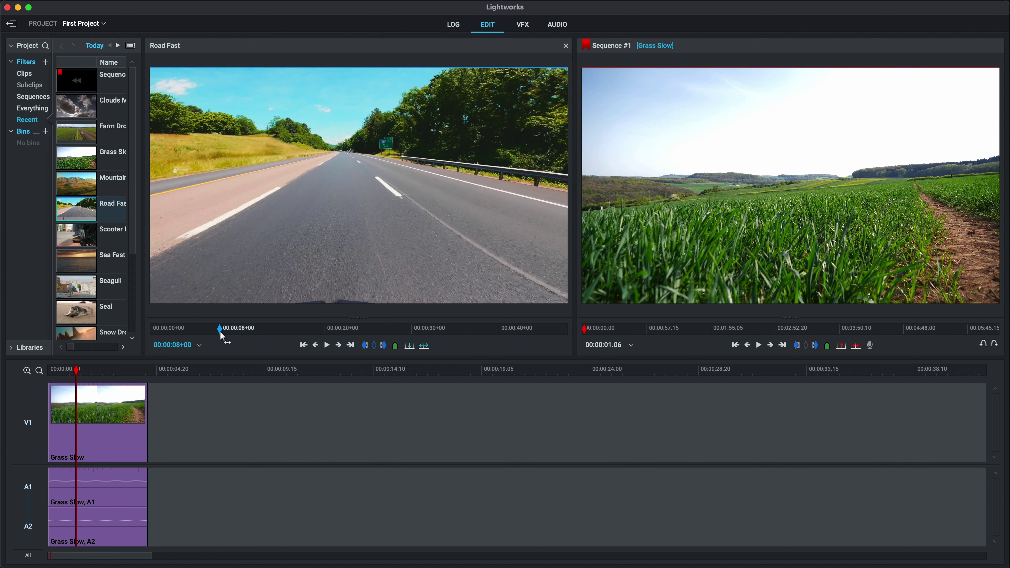
key(space)
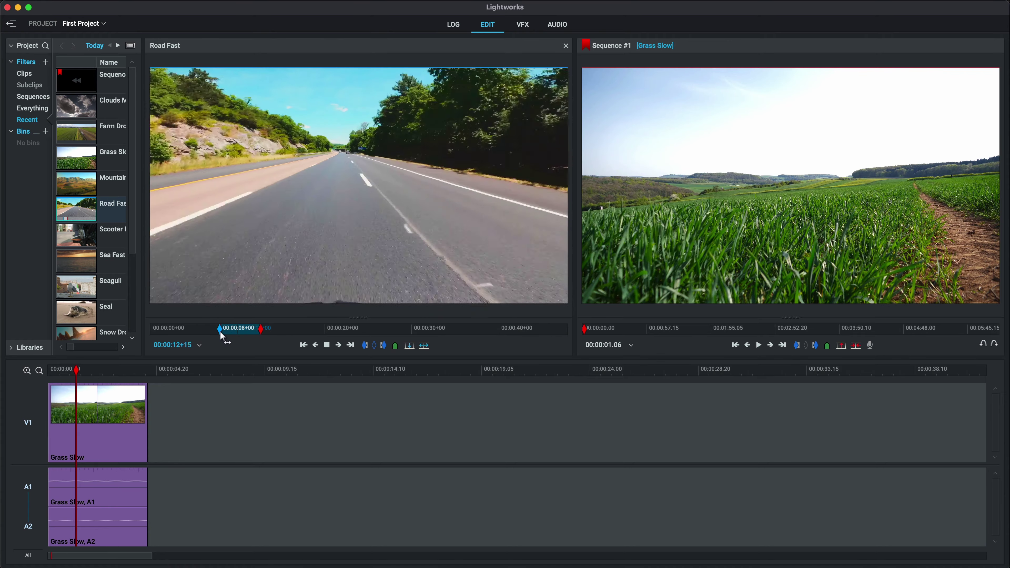
key(space)
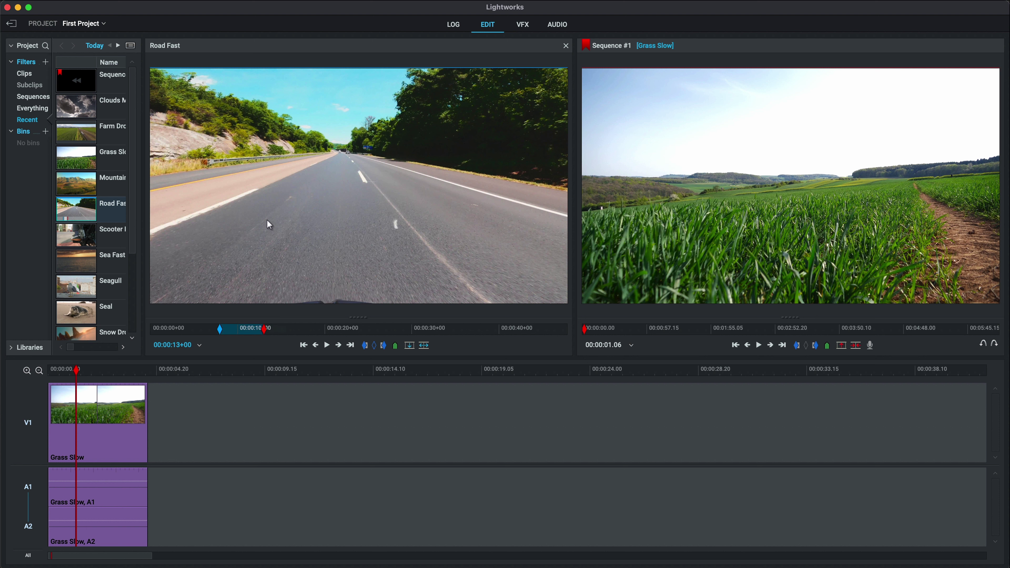
drag(269, 220, 149, 429)
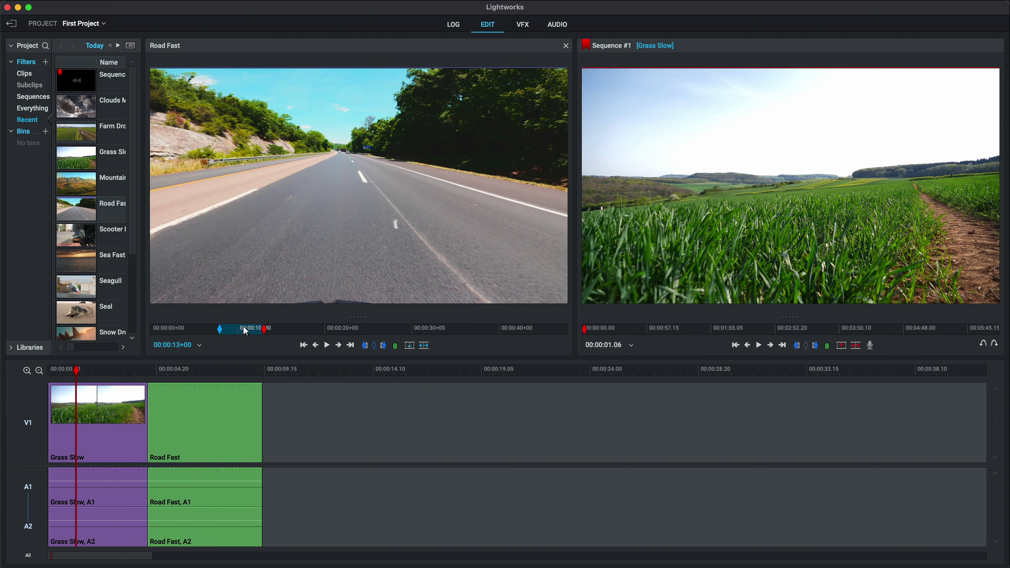
click(568, 48)
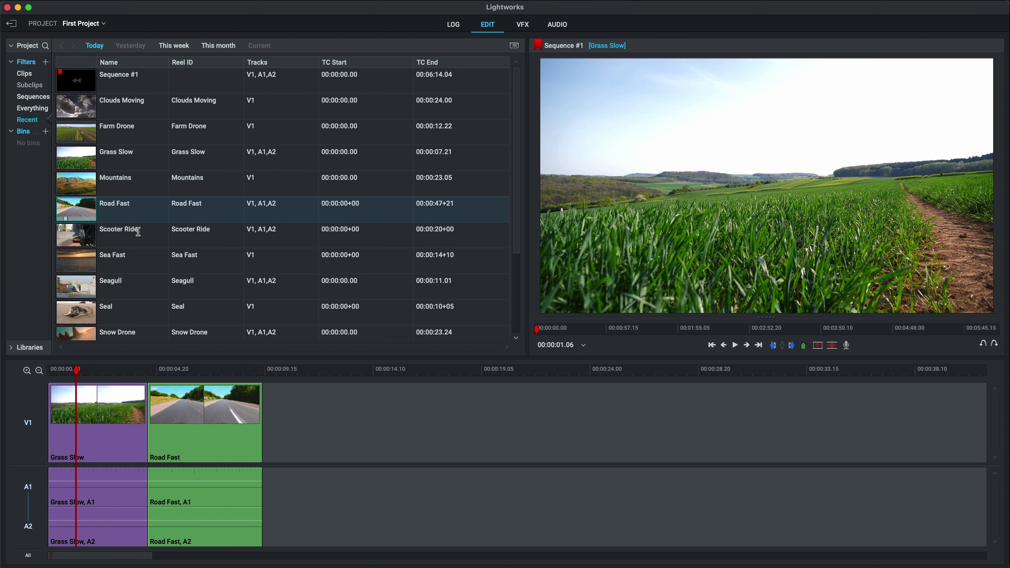
Reopen Road Fast in the source viewer and replace its marks with a range from 00:00:15+14 to about 00:00:20+14
double_click(81, 213)
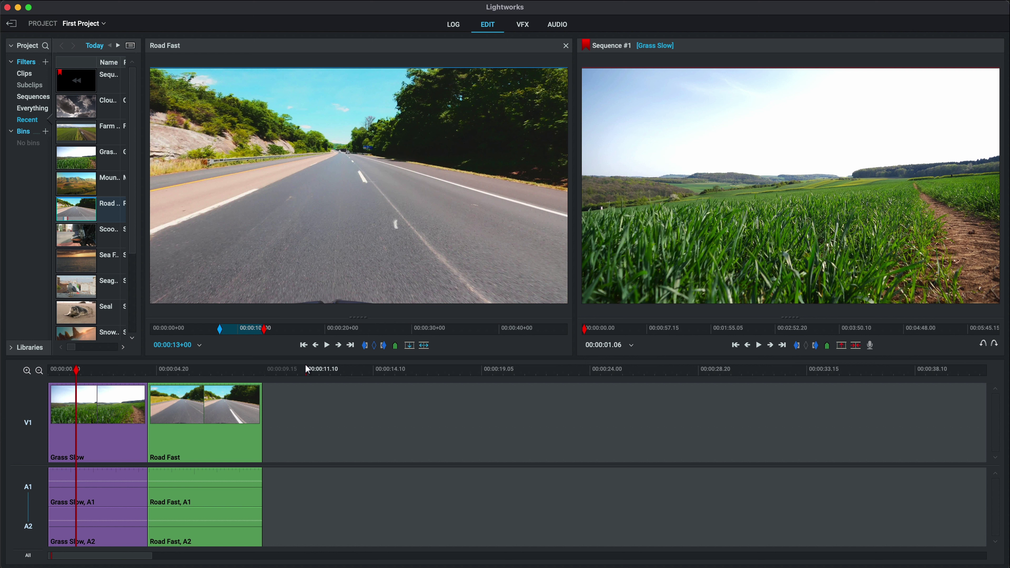
click(374, 346)
click(288, 330)
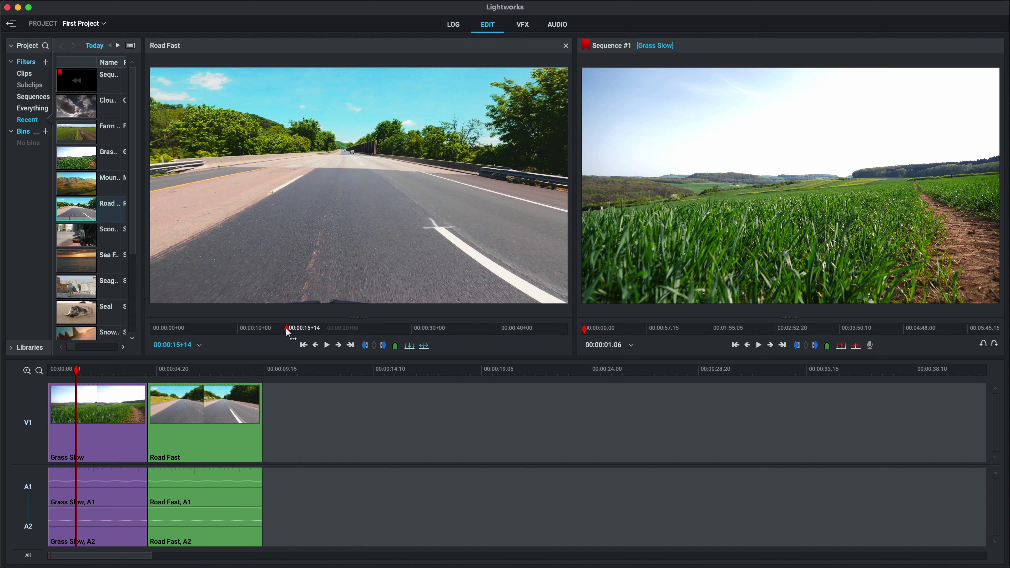
key(i)
key(space)
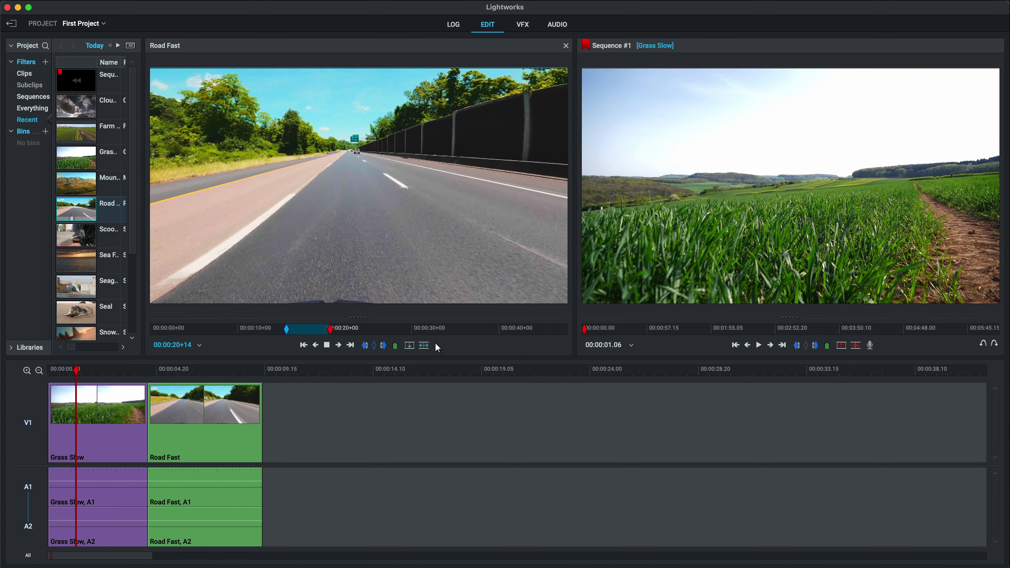
key(space)
Preview the Road Fast source clip from 00:00:28+08 beyond the marked range and close the source viewer
click(347, 329)
drag(352, 330, 397, 331)
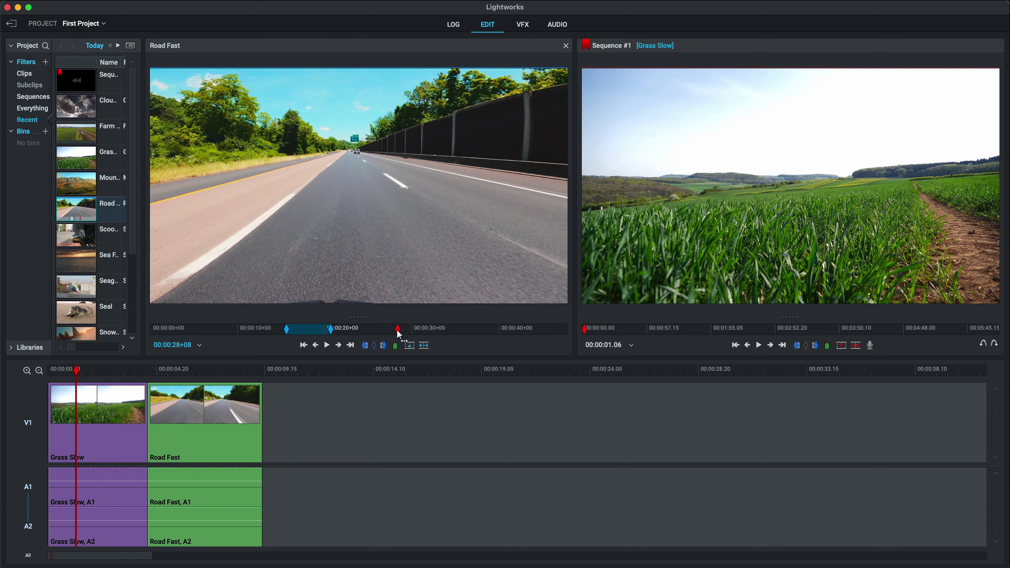
key(space)
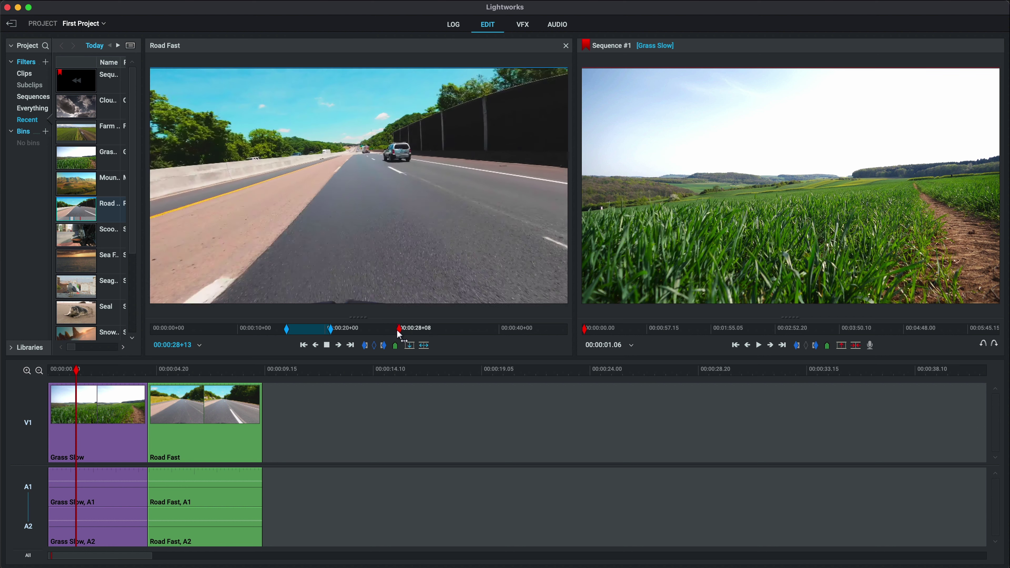
key(space)
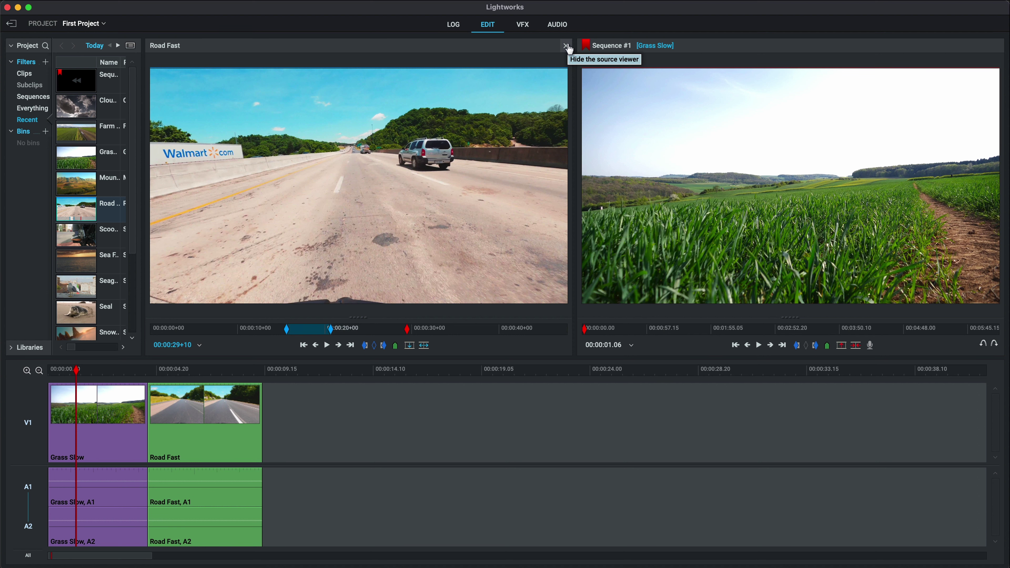
click(567, 46)
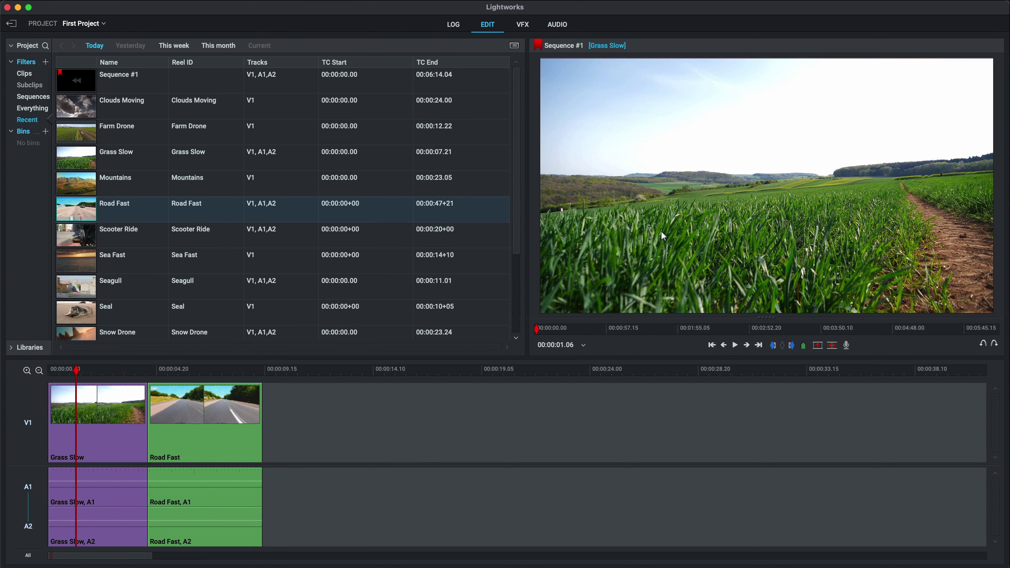
Play the sequence from 00:00:03.01 across the cut between Grass Slow and Road Fast and look through the clip list
click(119, 371)
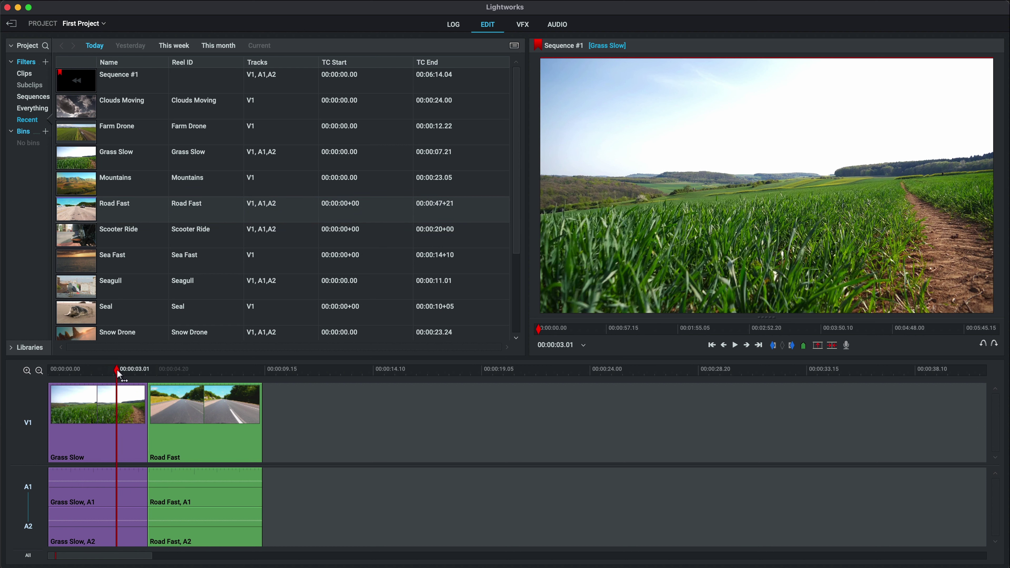
key(space)
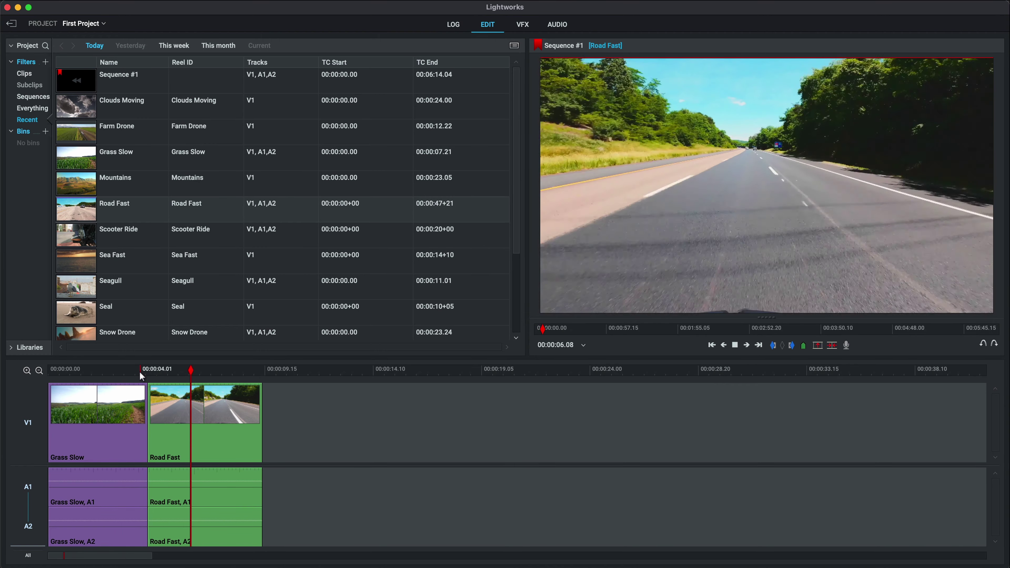
key(space)
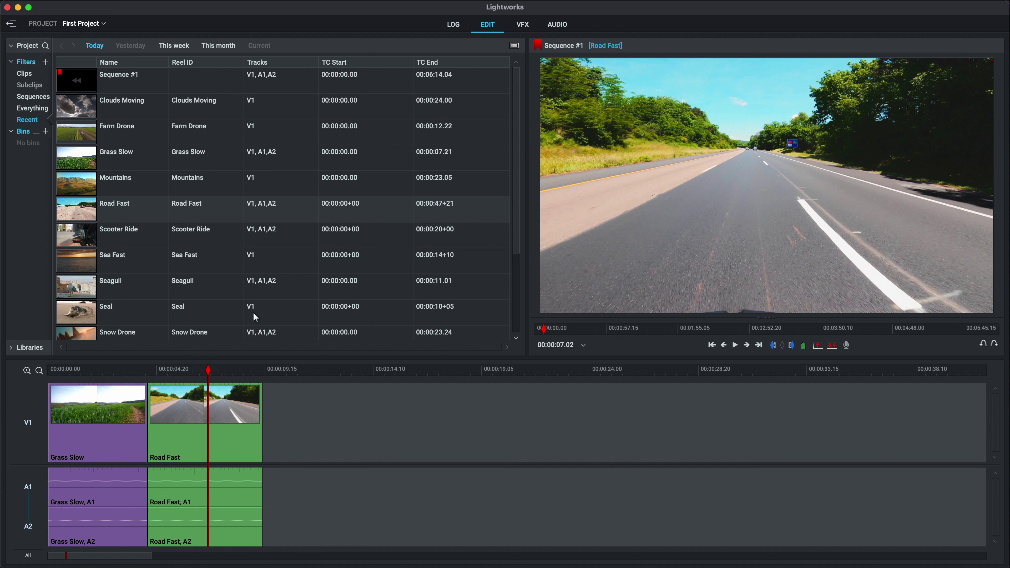
scroll(253, 313, down, 4)
scroll(254, 313, up, 4)
Park the sequence playhead at 00:00:03.18 and load the Mountains clip in the source viewer
click(127, 371)
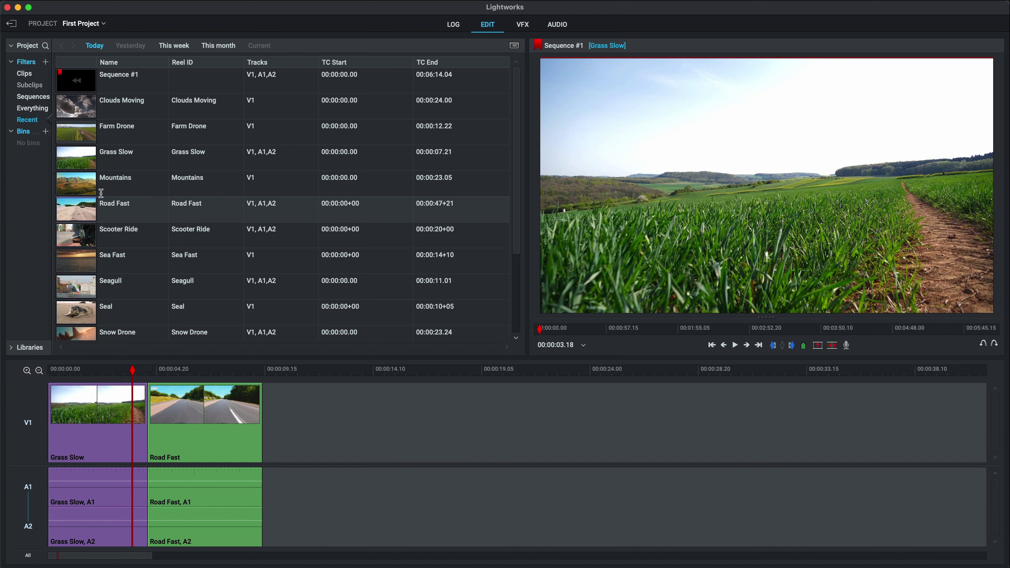
click(74, 182)
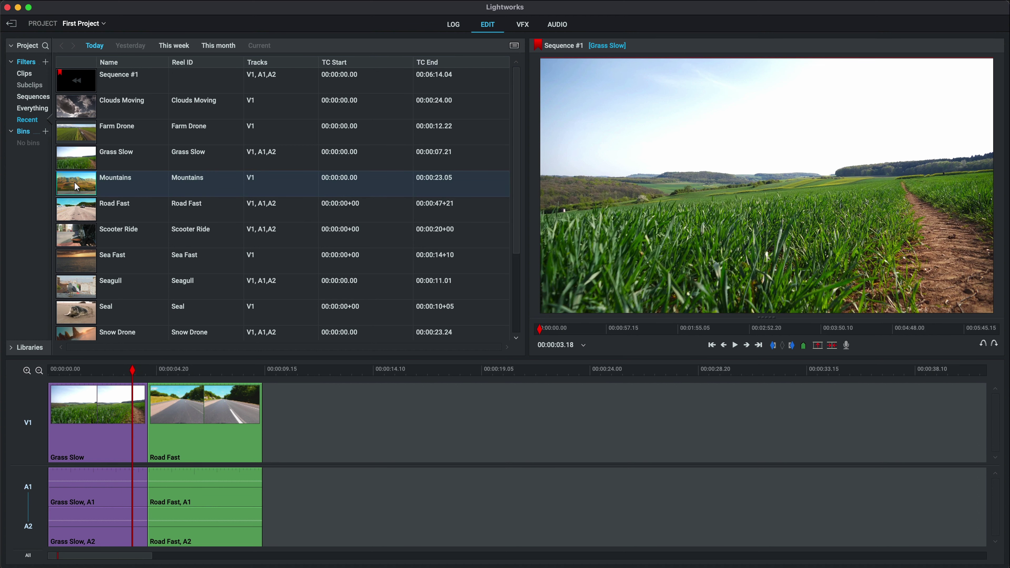
double_click(74, 183)
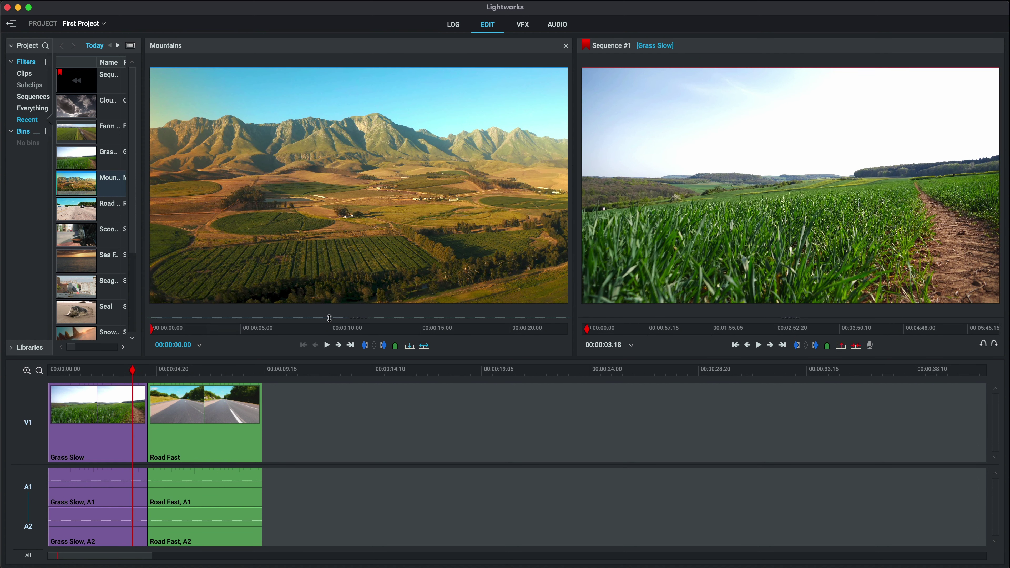
Mark Mountains from 00:00:07.05 to 00:00:10.13, place that section on V1 directly after Road Fast, and close the source viewer
click(281, 333)
key(space)
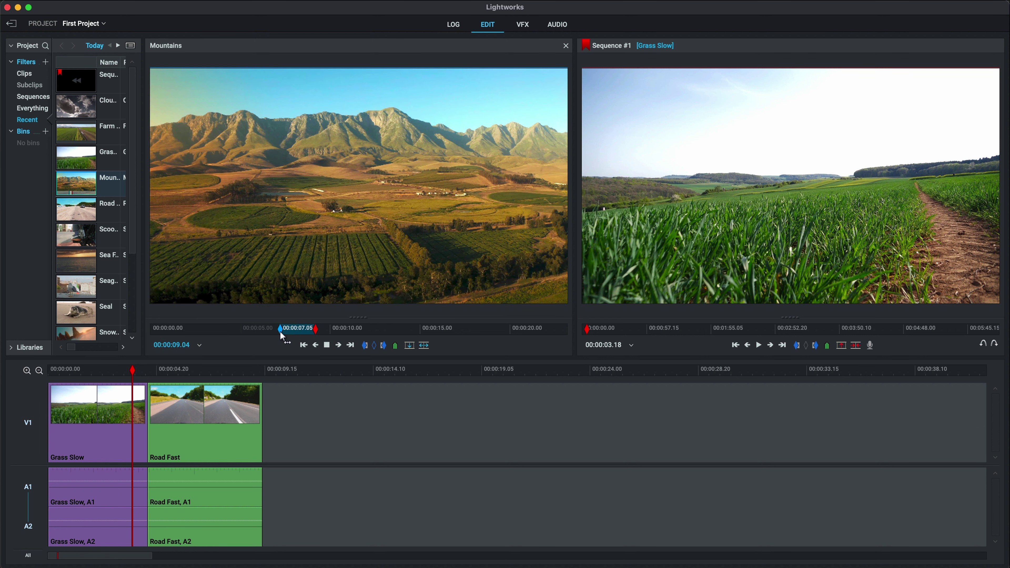
key(space)
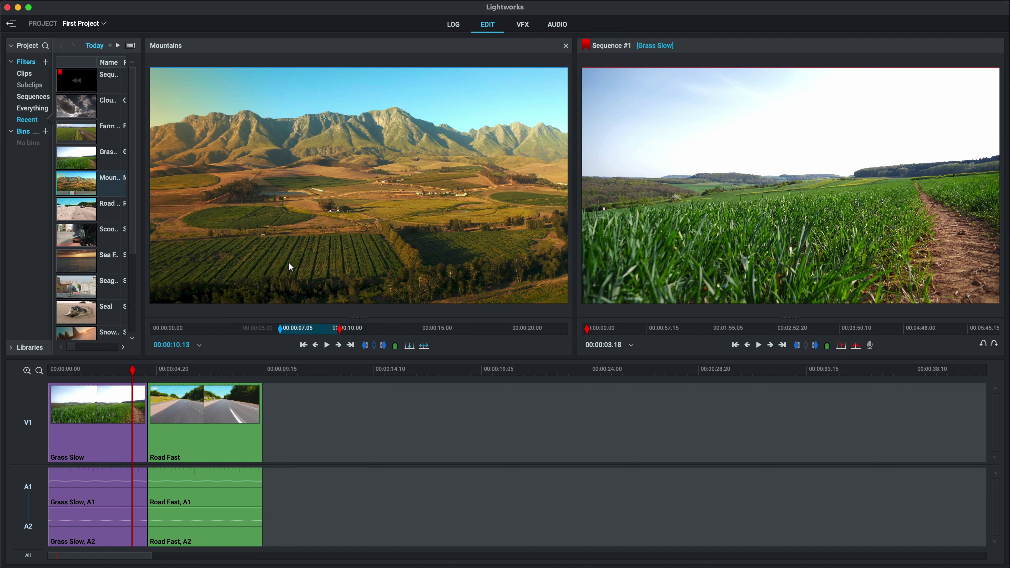
drag(287, 259, 269, 448)
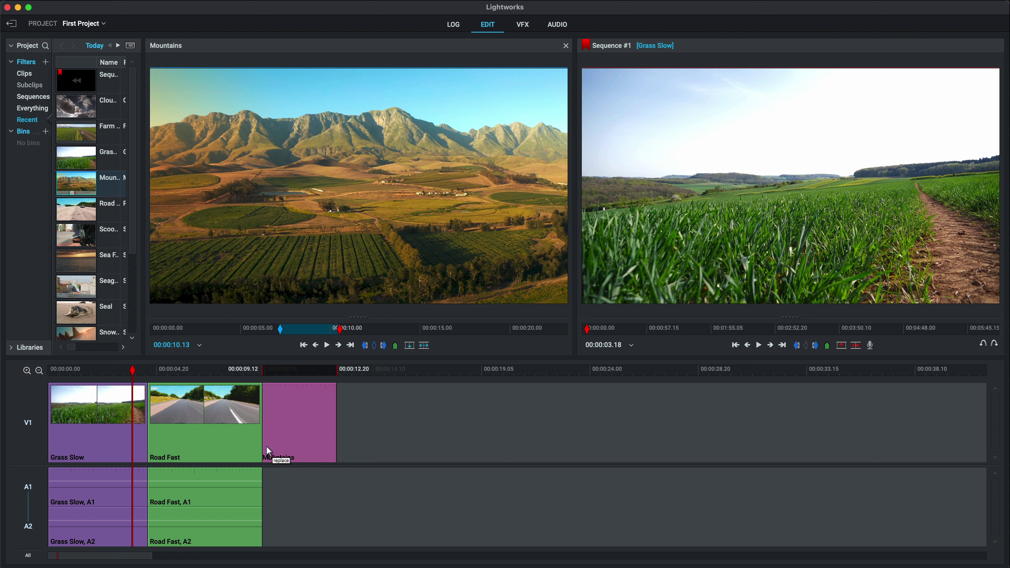
drag(291, 500, 290, 500)
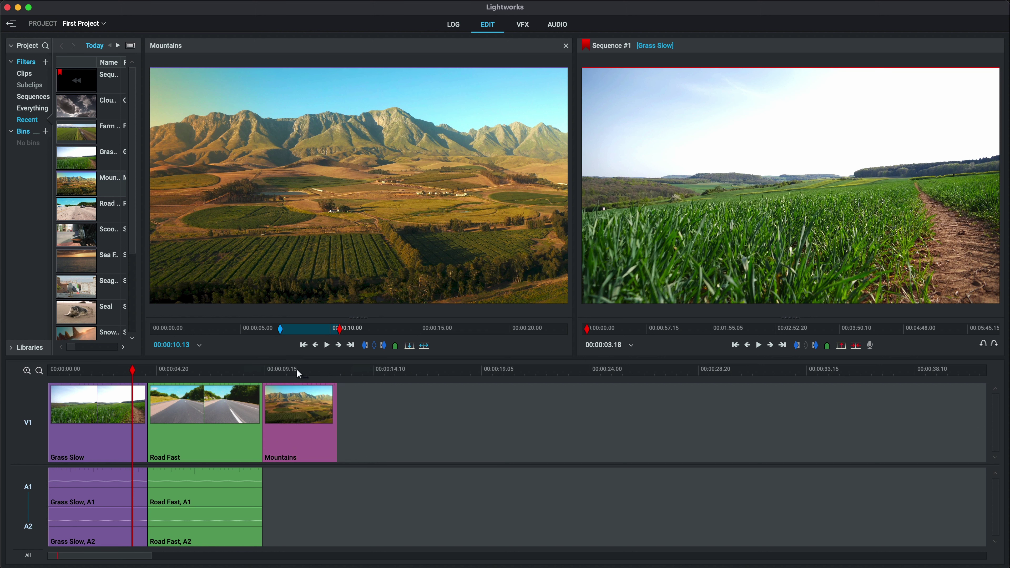
click(565, 45)
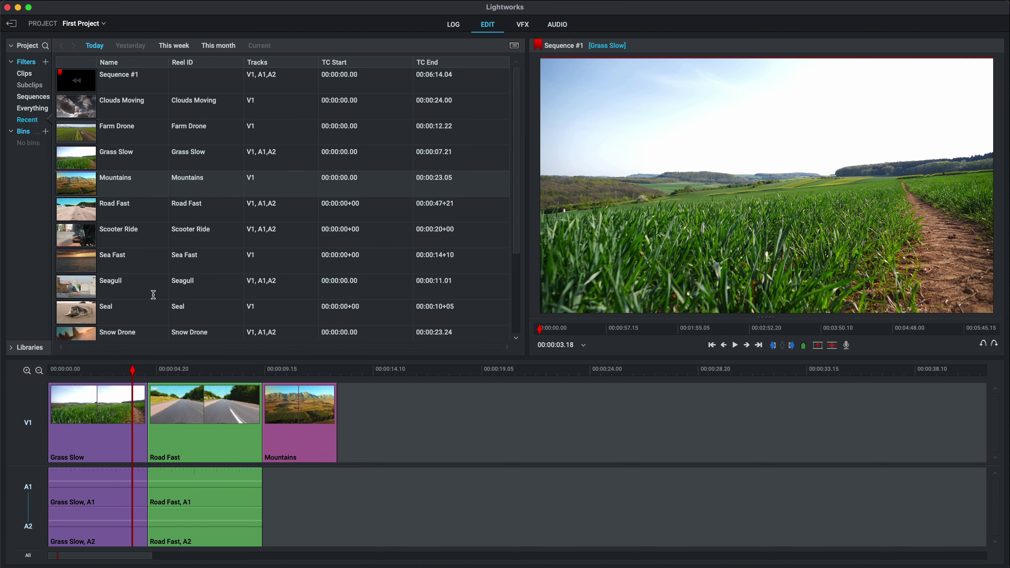
Mark Clouds Moving from 00:00:04.12 to 00:00:08.02, place that section on V1 directly after Mountains, and close the source viewer
click(82, 112)
double_click(82, 111)
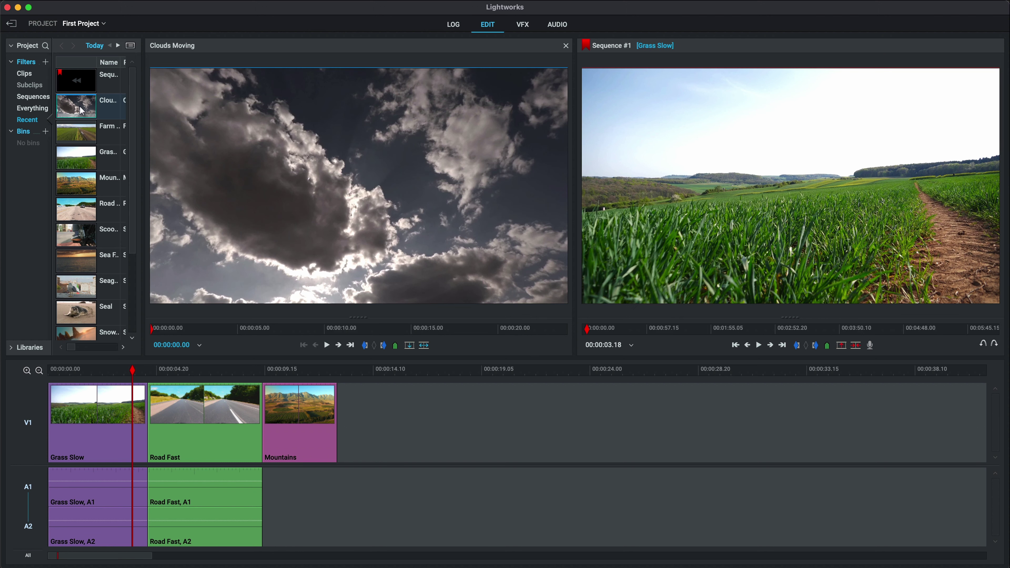
click(228, 332)
key(space)
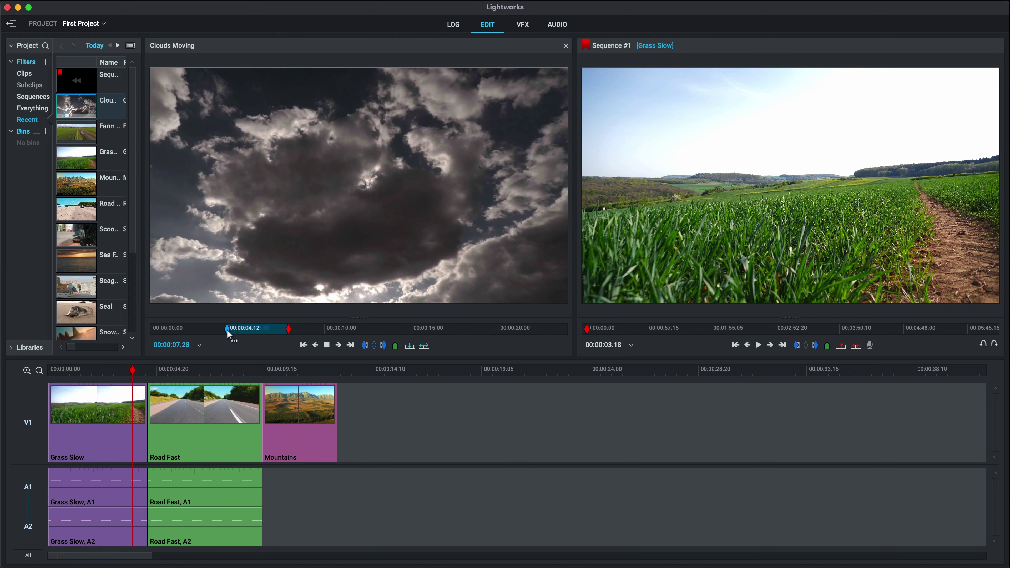
key(space)
drag(403, 268, 342, 417)
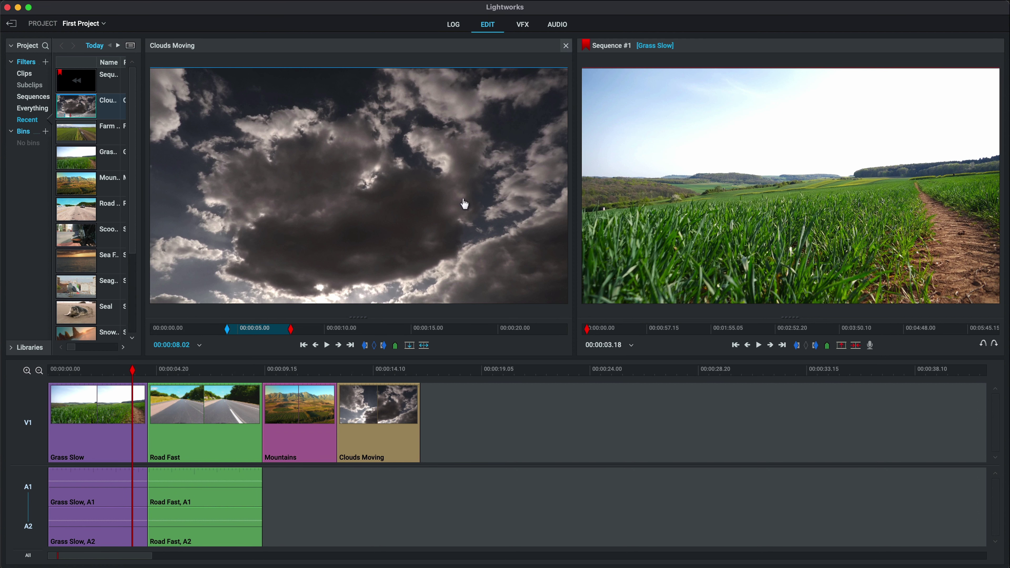
key(ctrl+w)
Play the sequence from its start into the Clouds Moving clip and park the playhead at 00:00:03.24 in Grass Slow
key(Home)
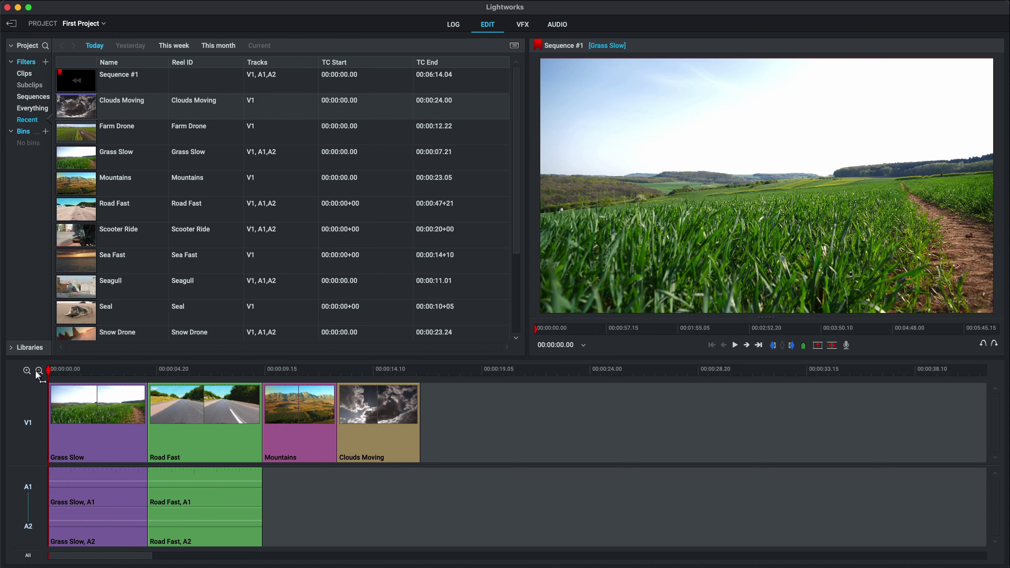
key(space)
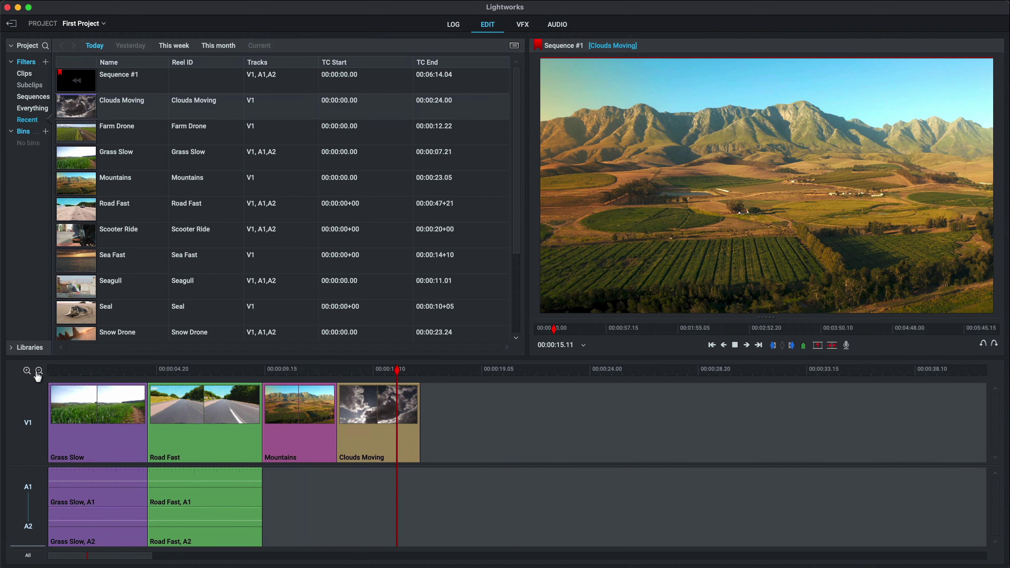
key(space)
click(322, 370)
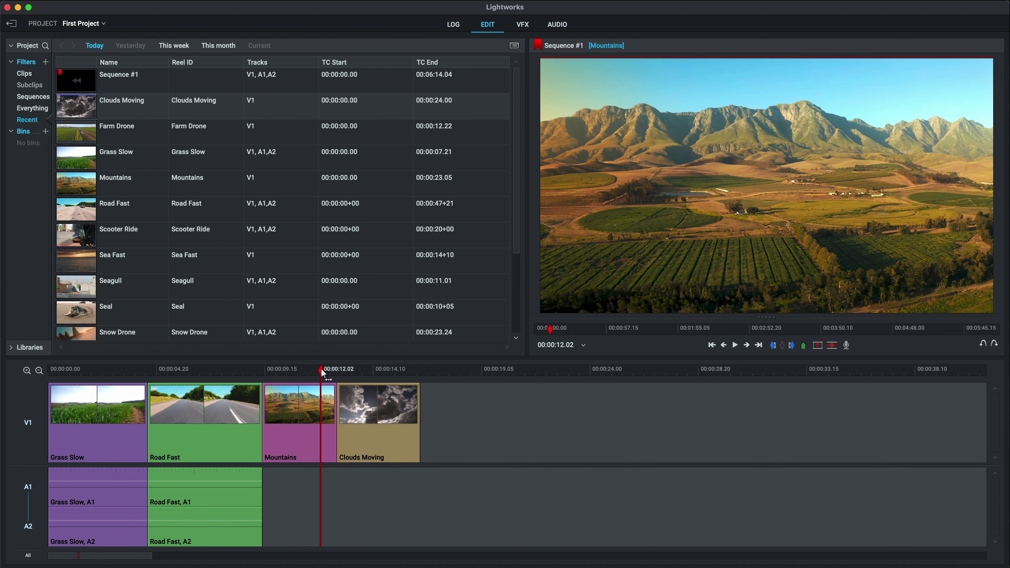
drag(323, 371, 142, 371)
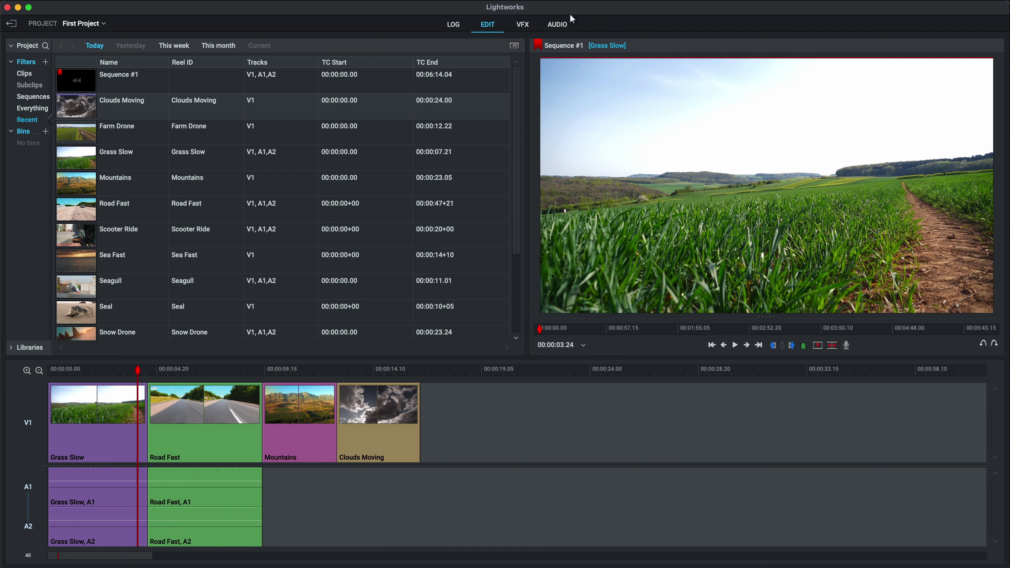
Switch to the VFX workspace, enlarge the timeline, and add a Dissolve transition at the cut between Grass Slow and Road Fast
click(533, 29)
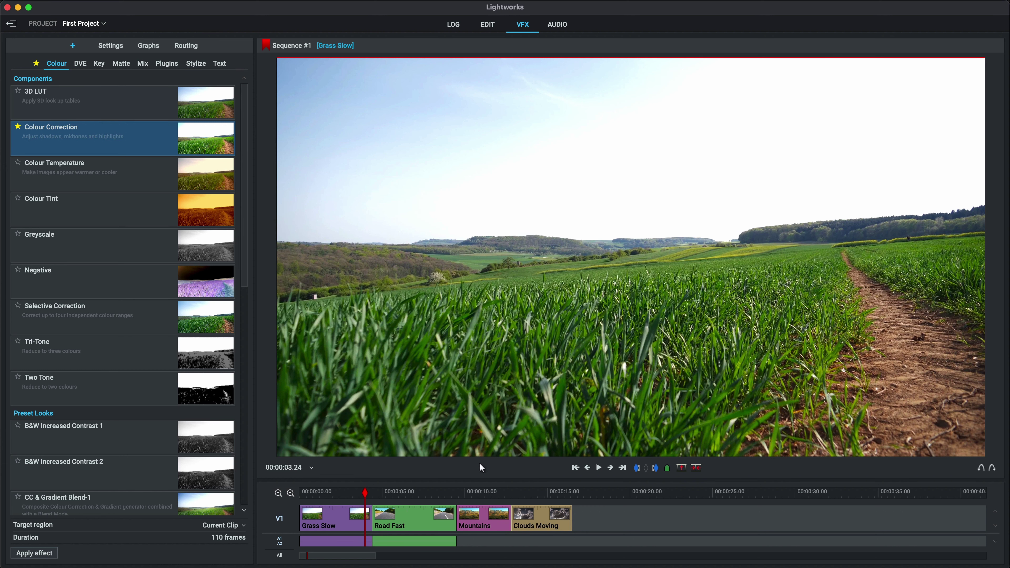
drag(478, 476, 479, 387)
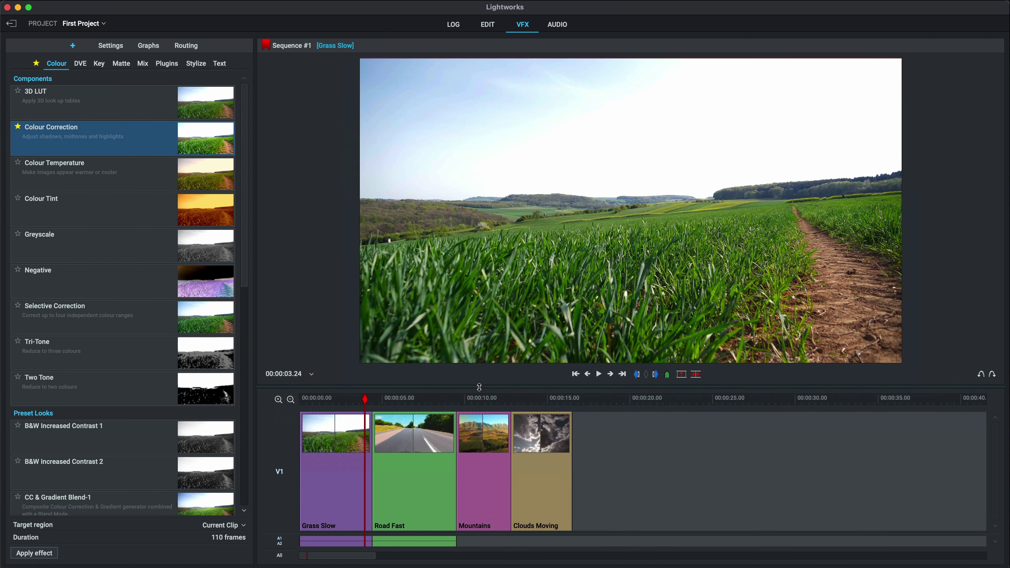
click(148, 69)
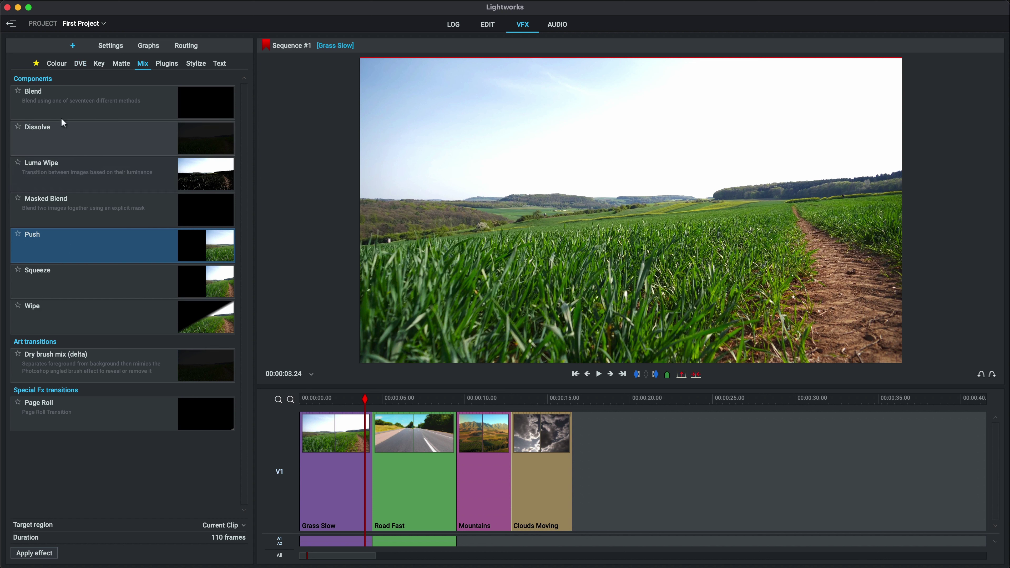
click(62, 138)
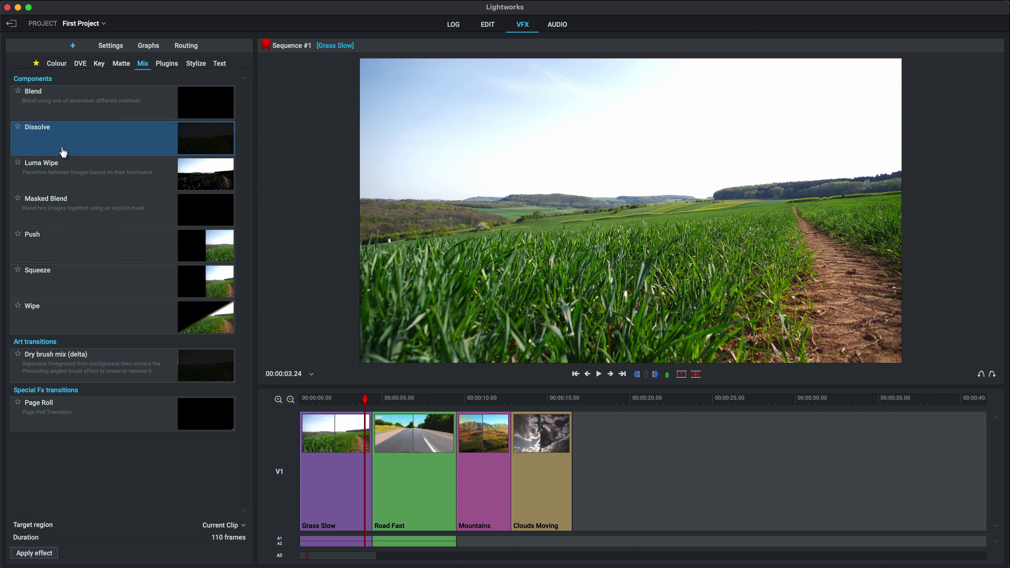
drag(55, 148, 375, 432)
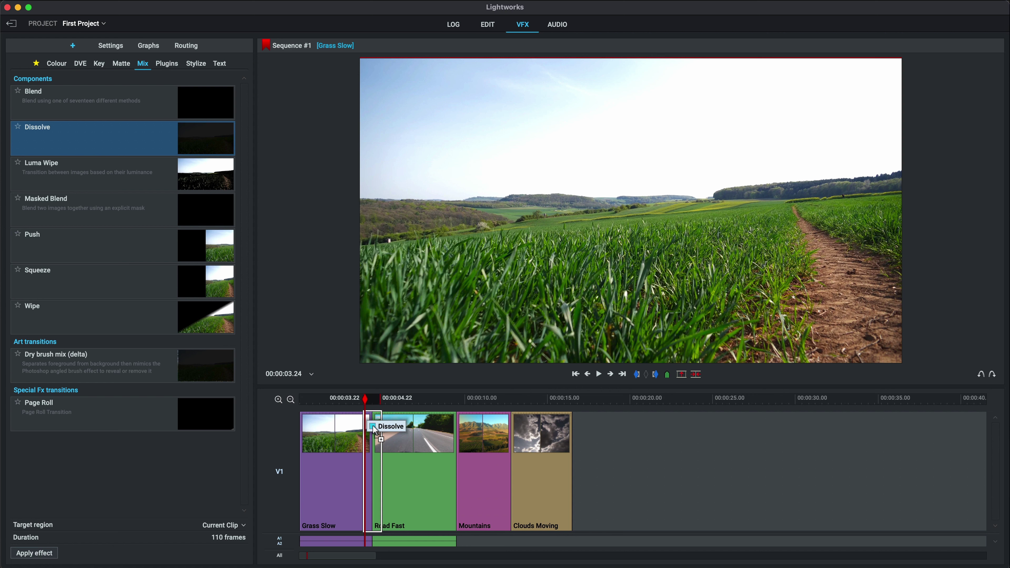
drag(376, 432, 373, 425)
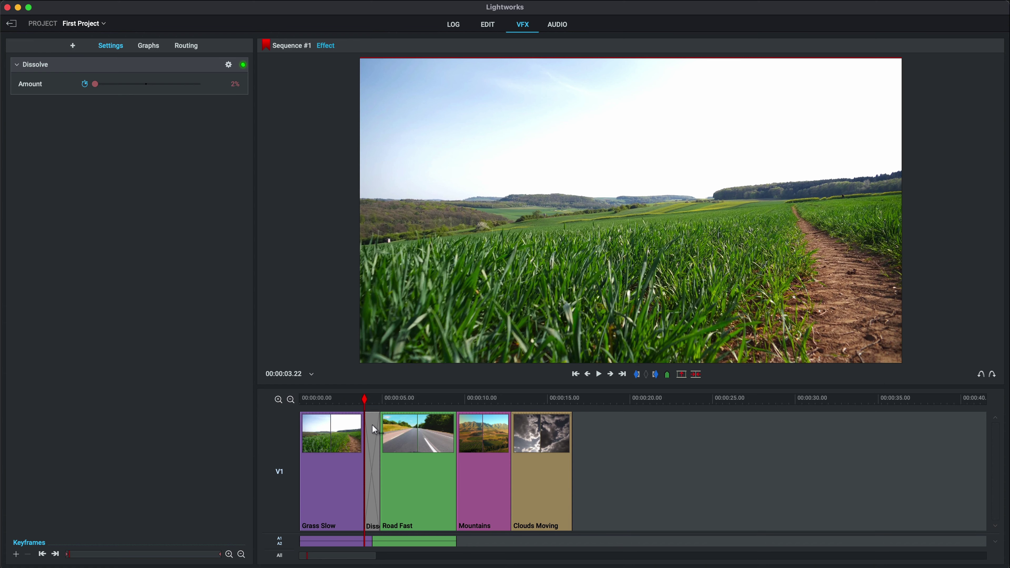
Play the sequence twice from 00:00:03.06 across the Dissolve transition into Road Fast
click(354, 400)
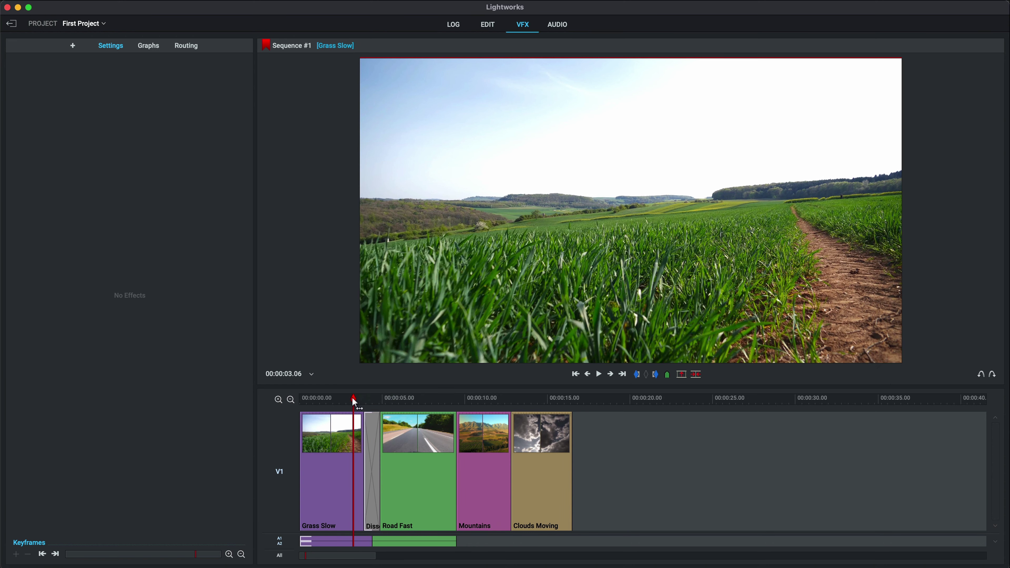
key(space)
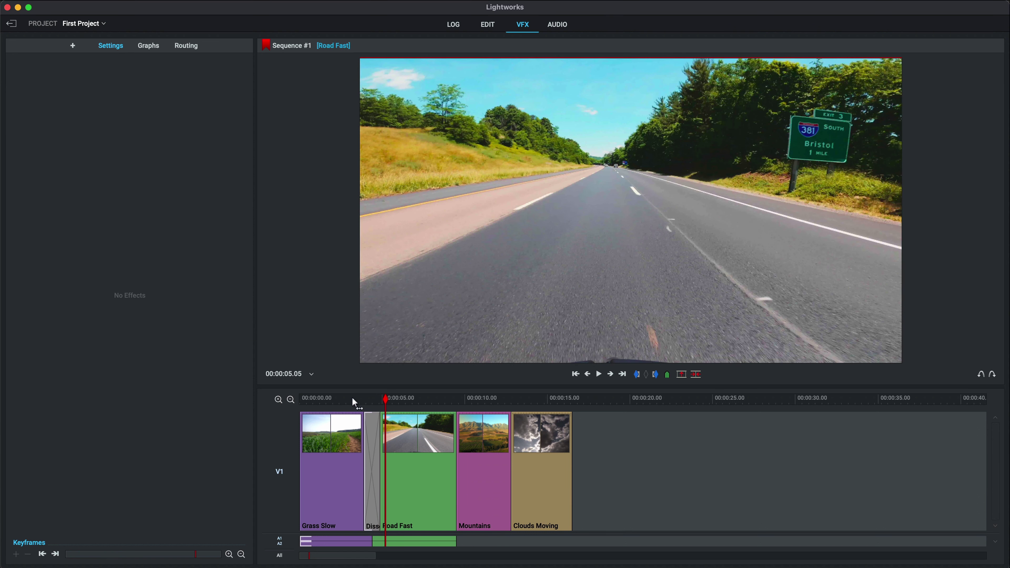
click(353, 400)
key(space)
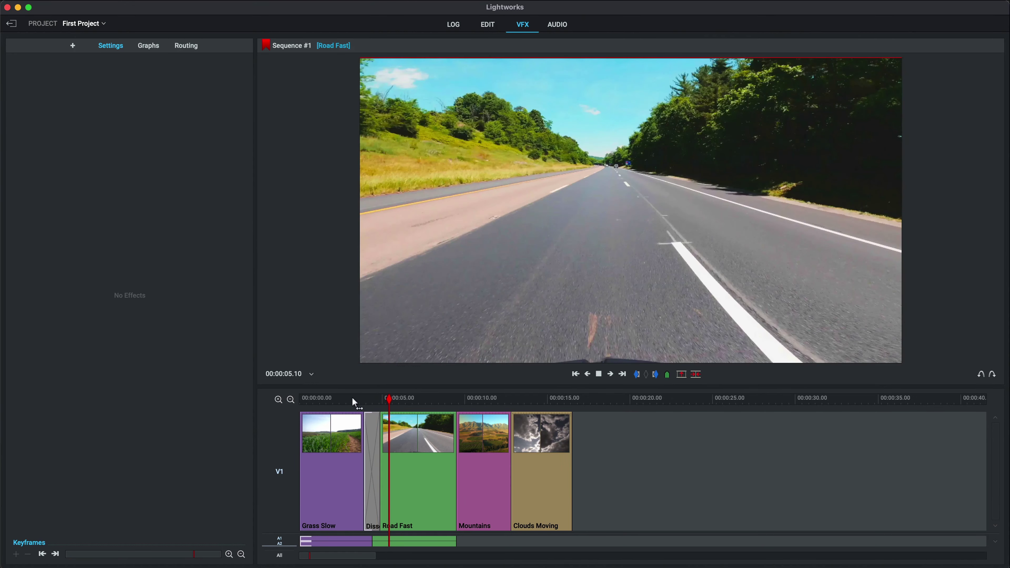
key(space)
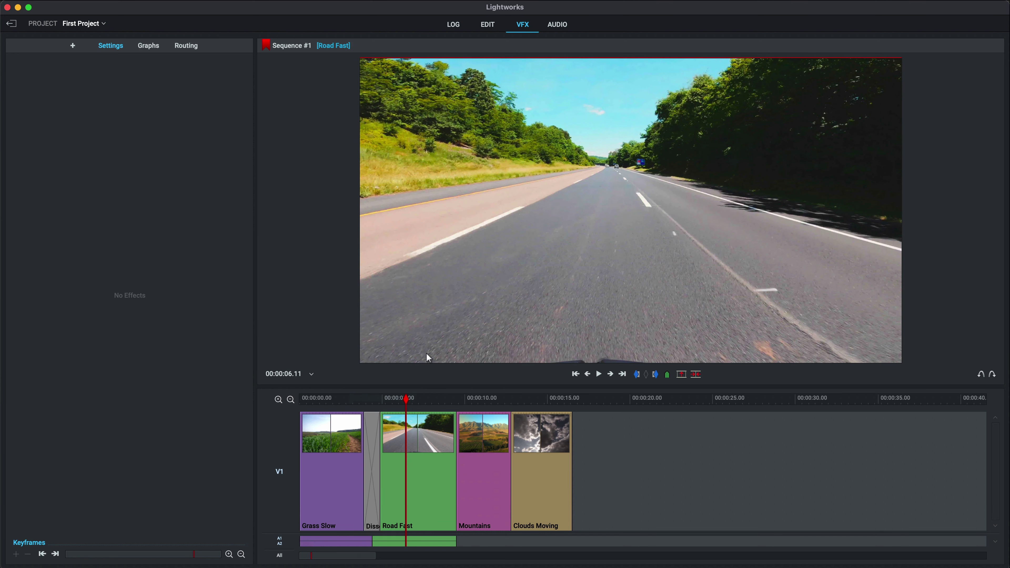
Add a Push transition from the Mix effects at the cut between Road Fast and Mountains
click(74, 41)
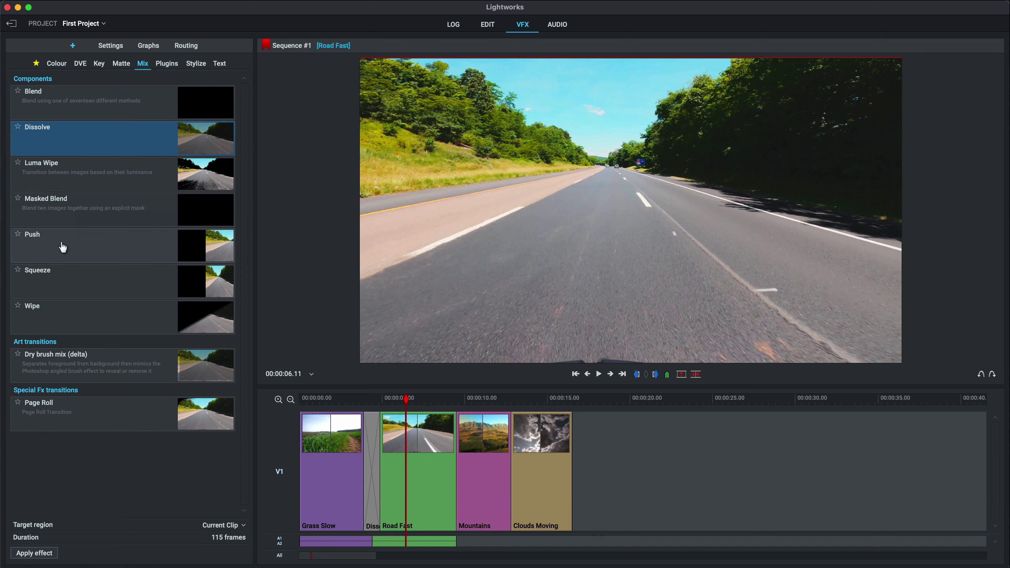
drag(63, 248, 271, 286)
drag(399, 374, 457, 427)
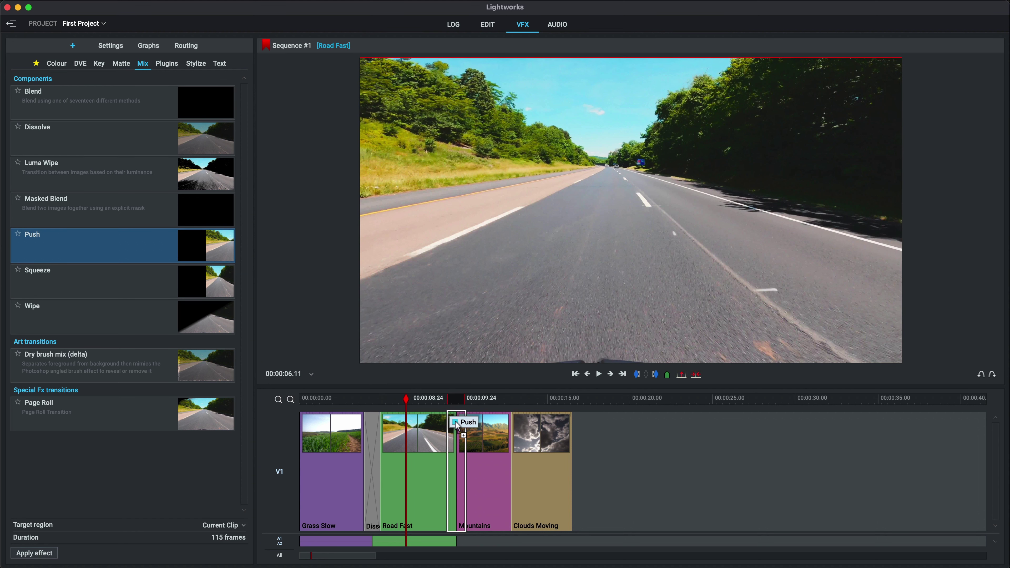
drag(457, 426, 456, 424)
Play the sequence across the Push transition from 00:00:08.10 and again from 00:00:08.07, stopping at 00:00:10.10 in Mountains
click(438, 402)
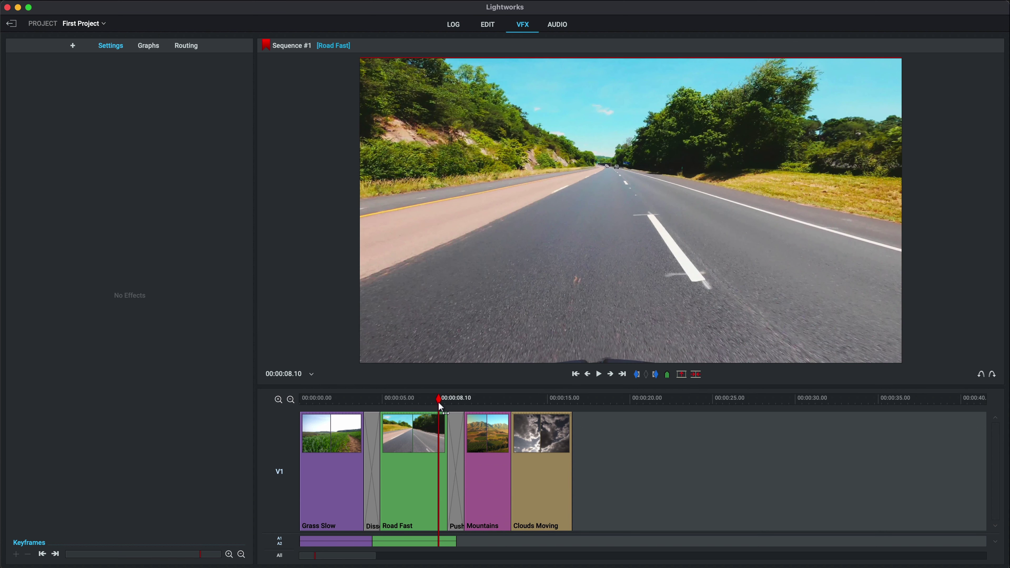
key(space)
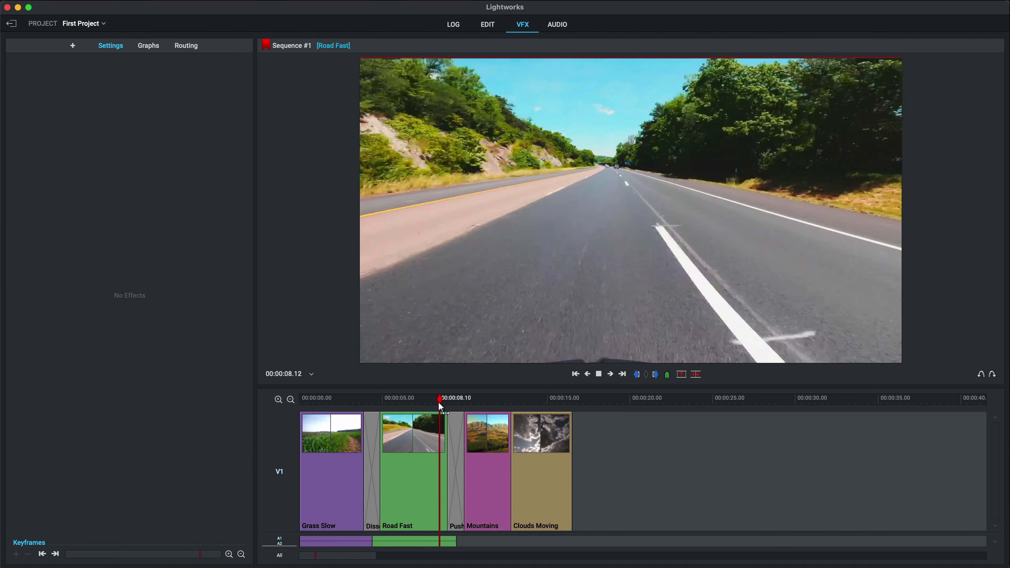
key(space)
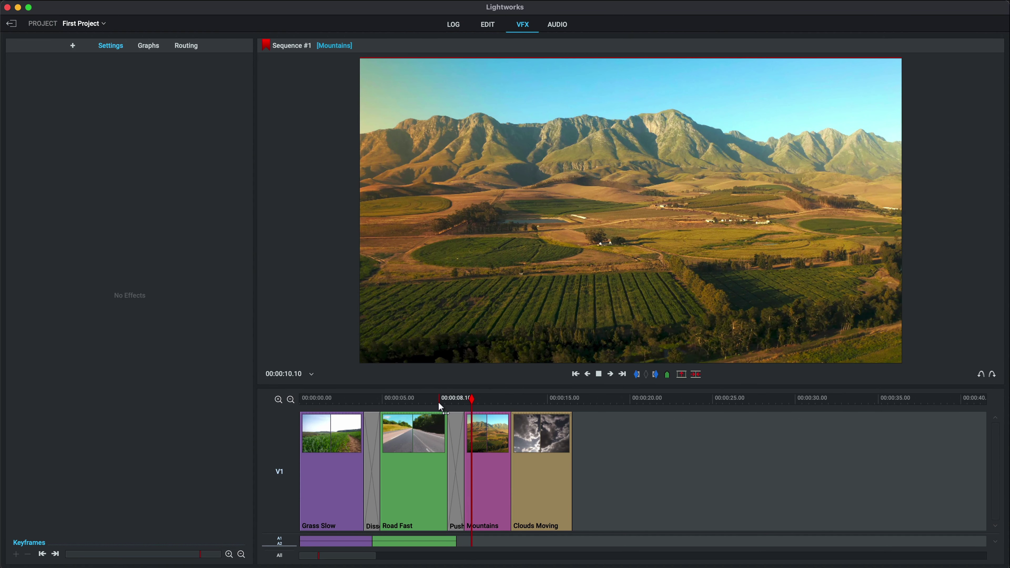
click(438, 403)
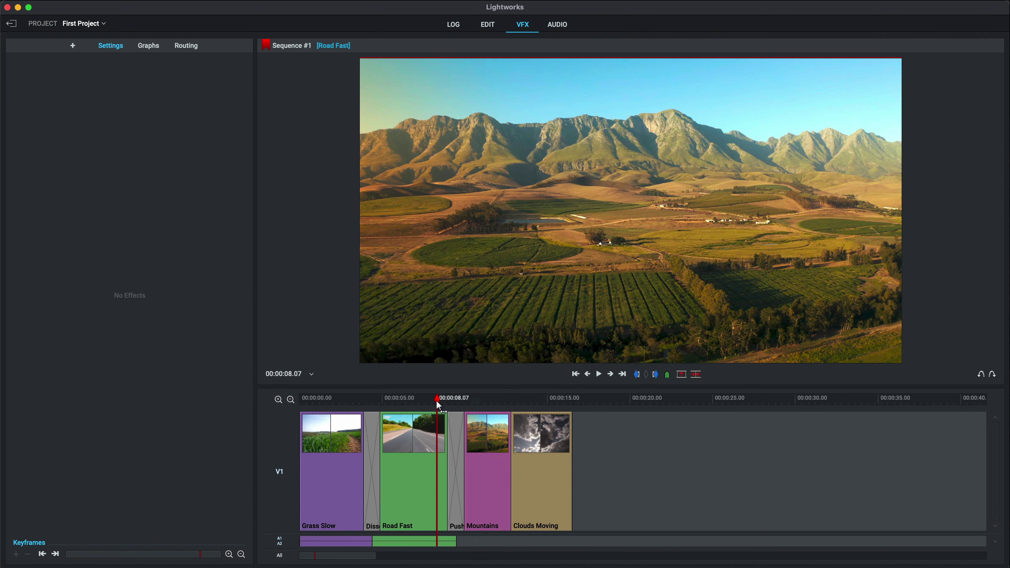
key(space)
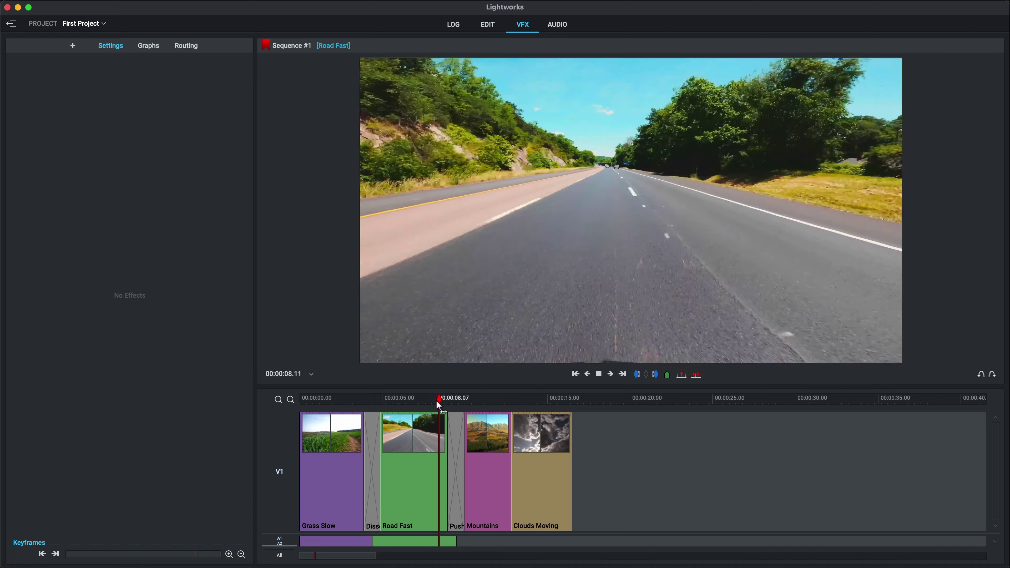
key(space)
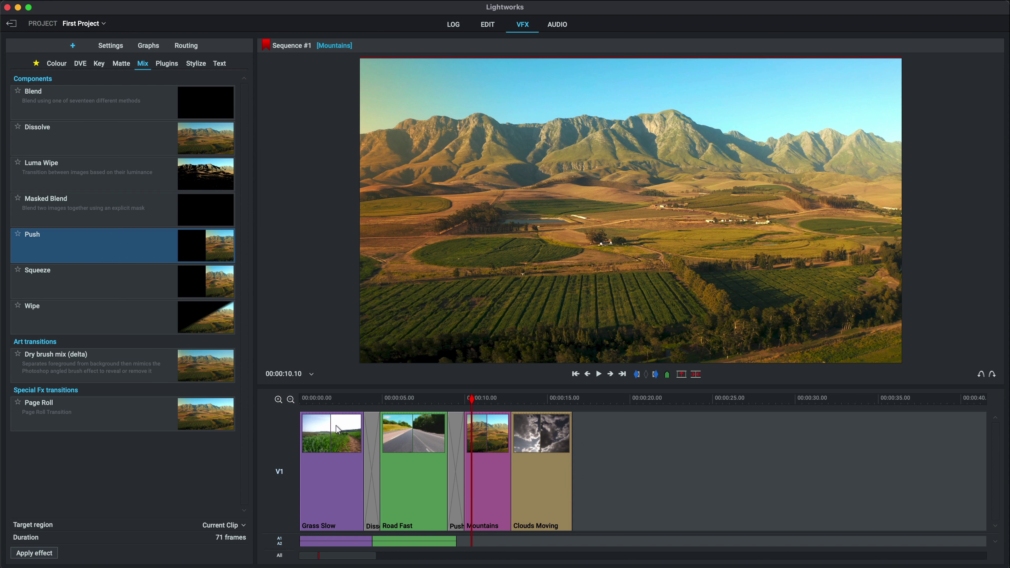
Mark the section of the sequence from 00:00:00.00 to 00:00:03.00 over Grass Slow as the effect's target region
drag(341, 399, 304, 400)
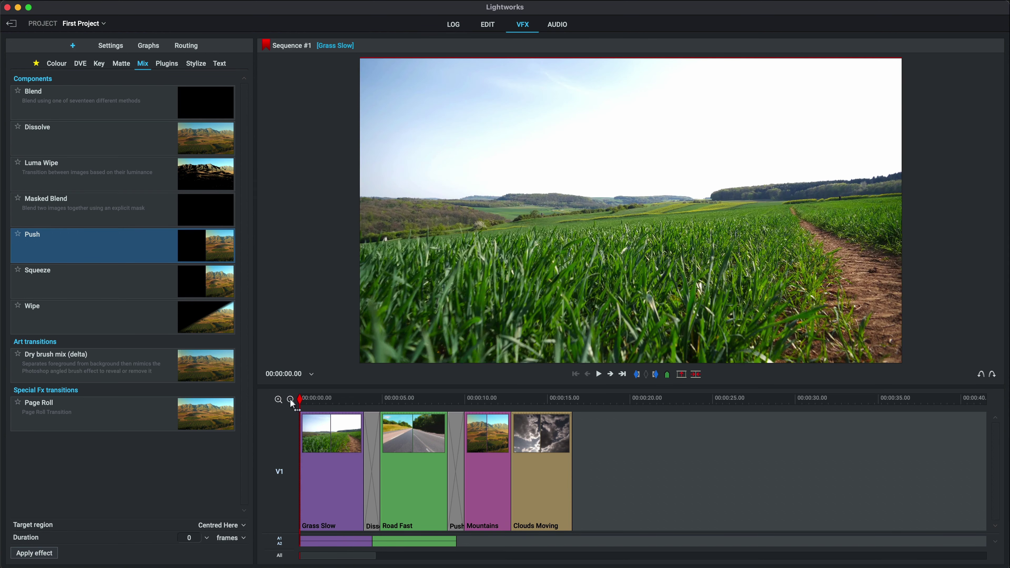
key(space)
click(298, 401)
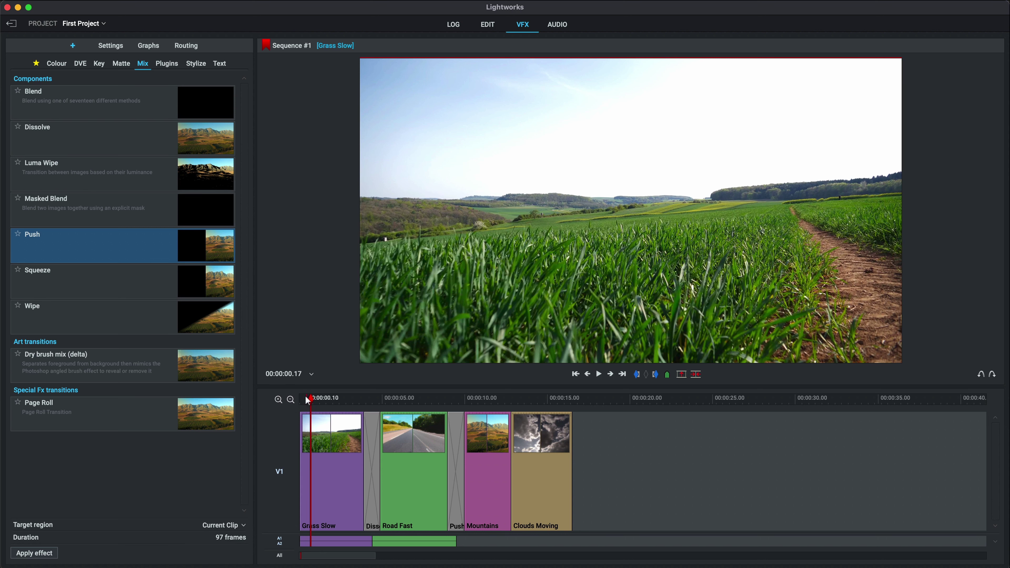
mouse_move(297, 403)
mouse_down()
mouse_move(315, 401)
mouse_move(293, 404)
mouse_up()
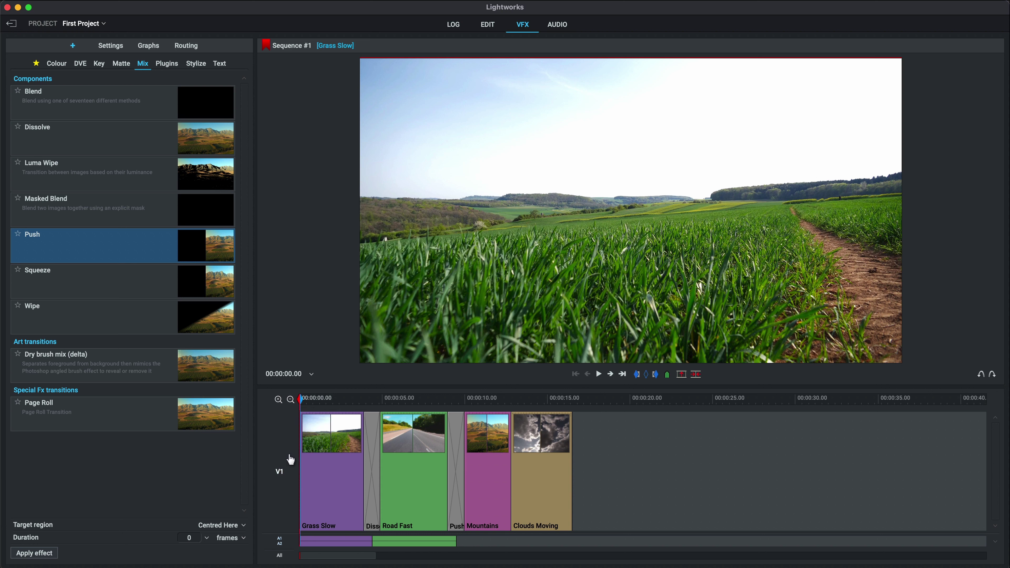
key(space)
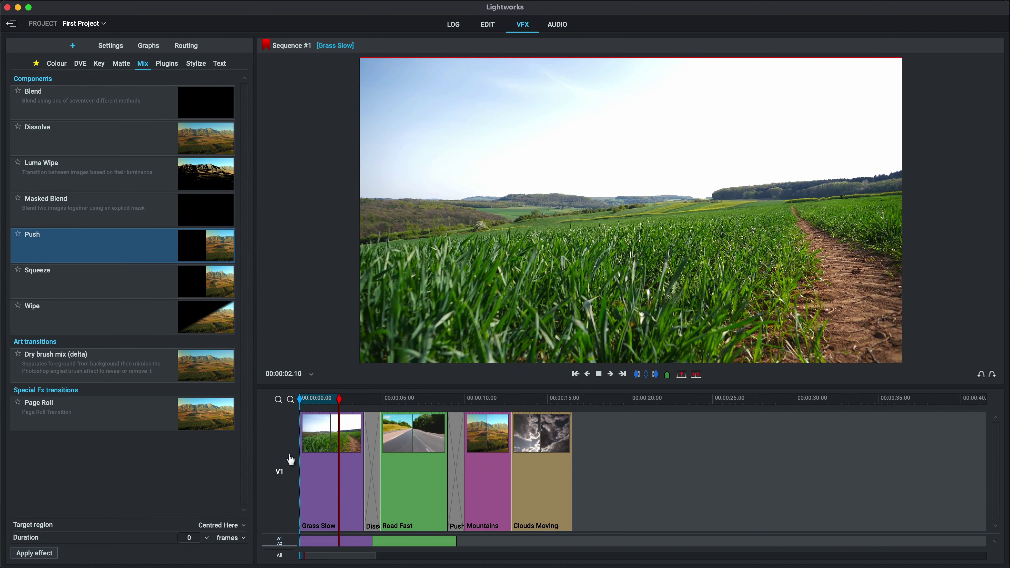
key(space)
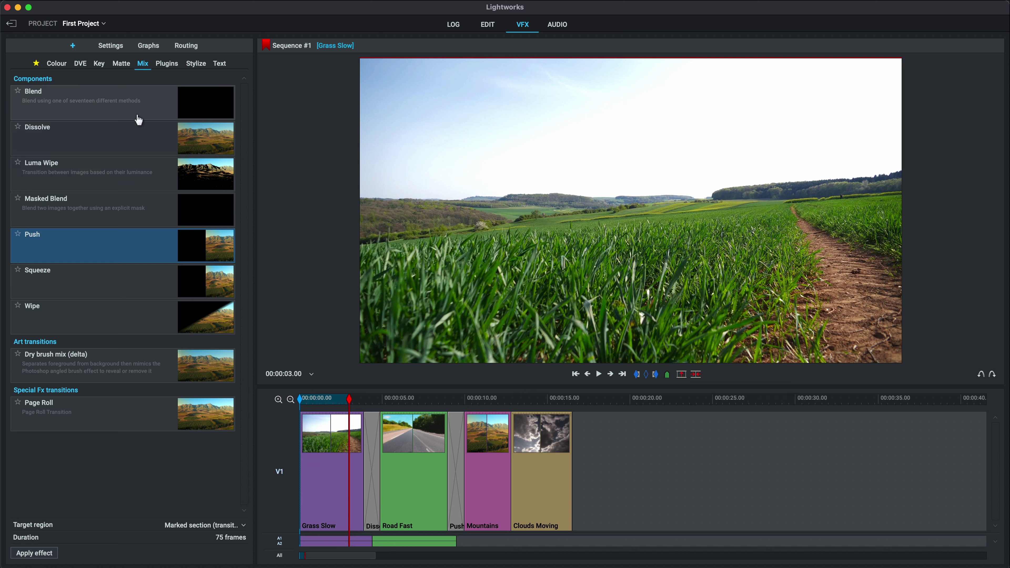
Add a Titles effect from the Text effects over the marked section of Grass Slow
click(225, 67)
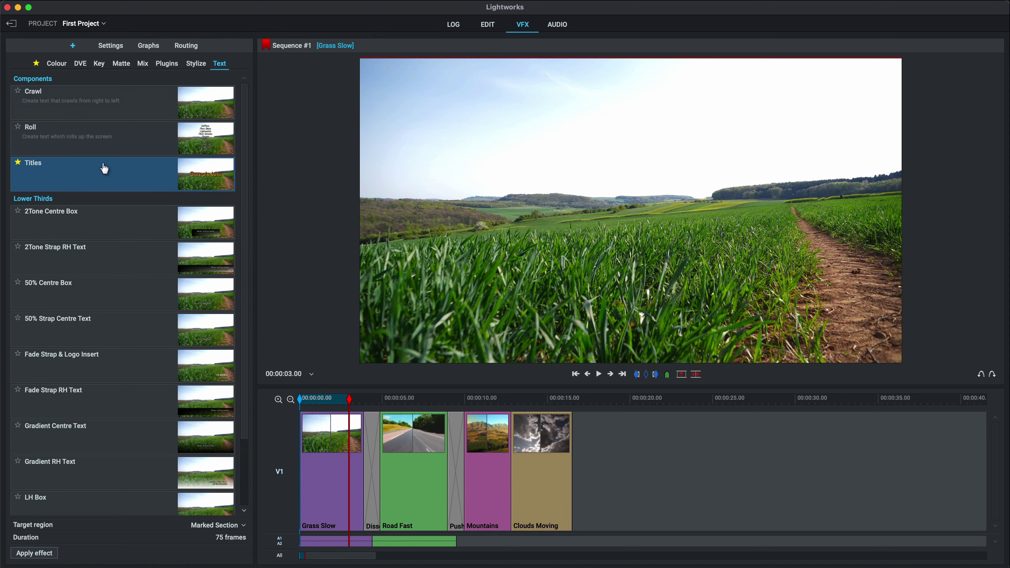
drag(80, 180, 319, 488)
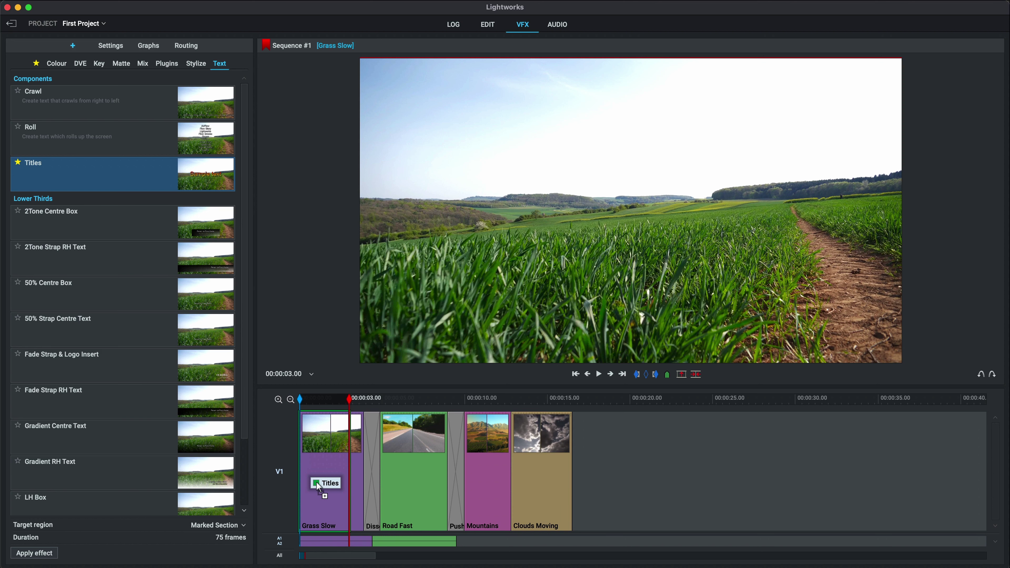
drag(319, 488, 319, 487)
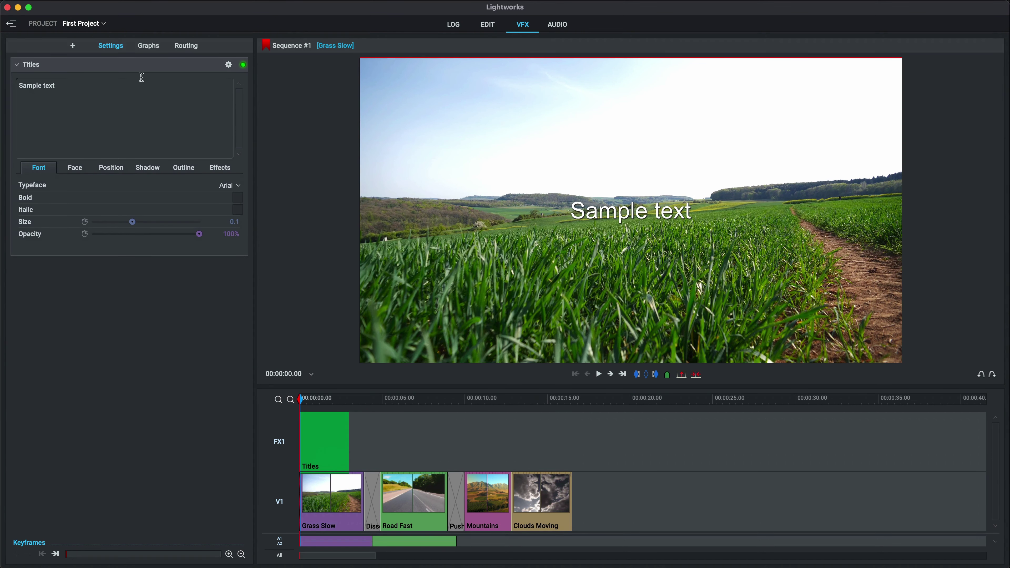
Replace the title's sample text with "Mad Tech Presents...."
drag(64, 88, 14, 88)
text(Mad Tech )
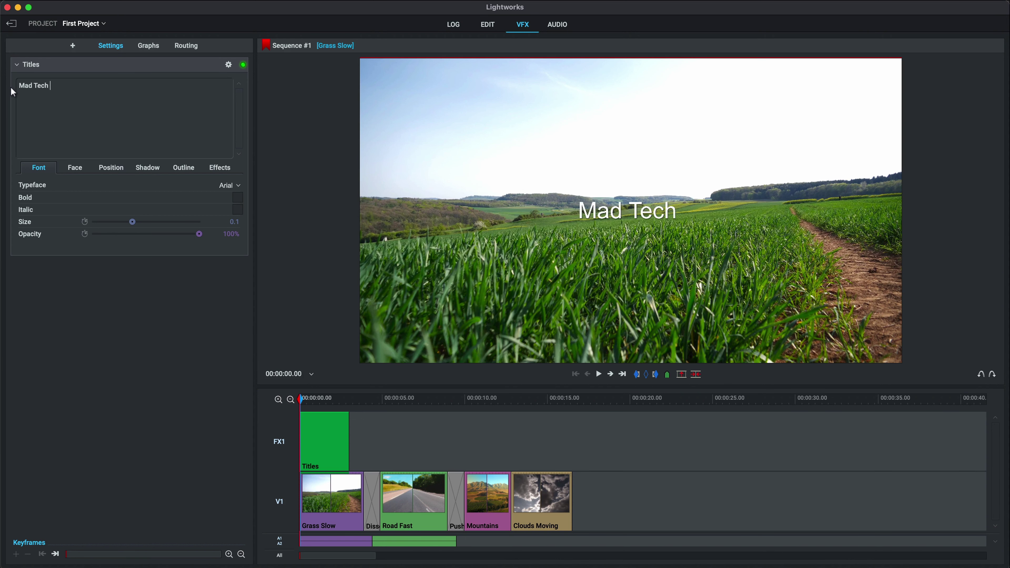
text(Presents....)
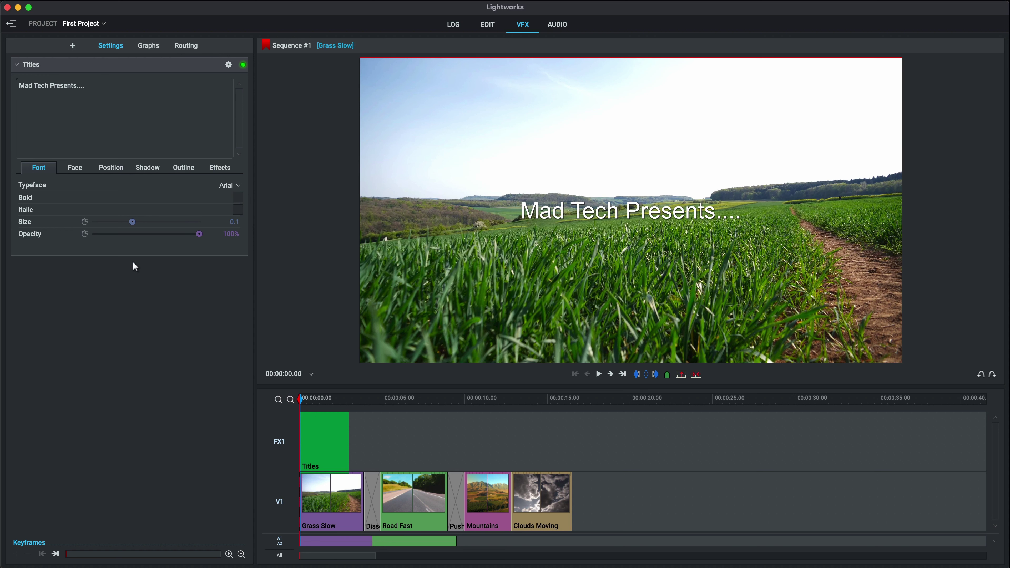
Set the title's typeface to Baskerville and its size to 0.198
click(238, 188)
scroll(174, 293, down, 6)
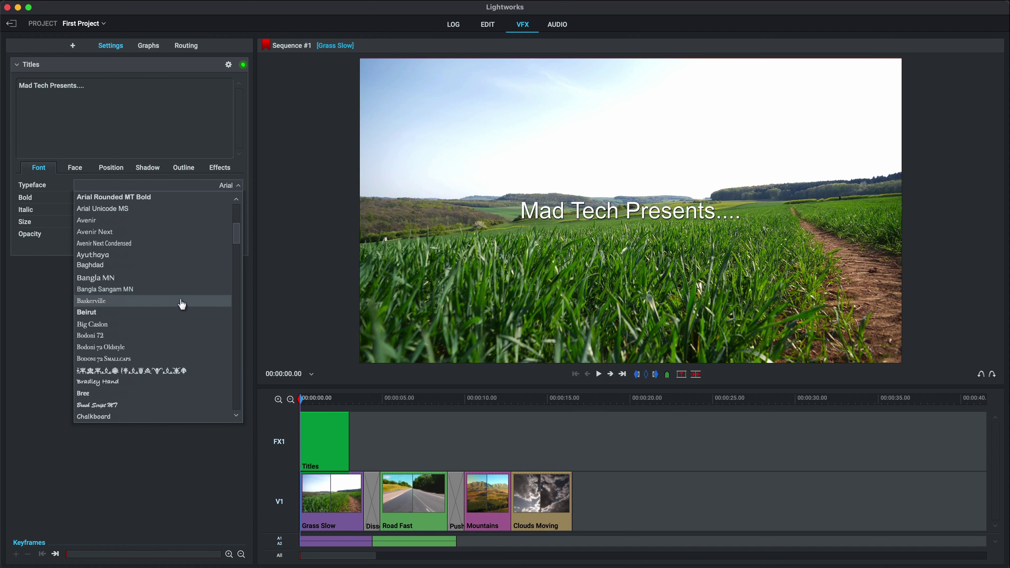
click(131, 302)
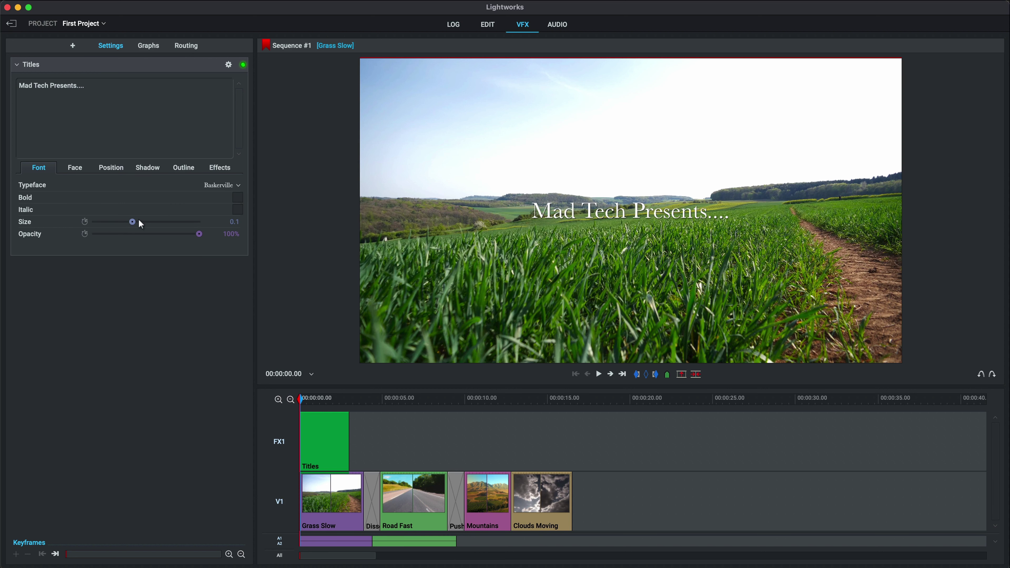
drag(130, 221, 176, 222)
Disable the title's shadow and show its Face colour settings
click(147, 167)
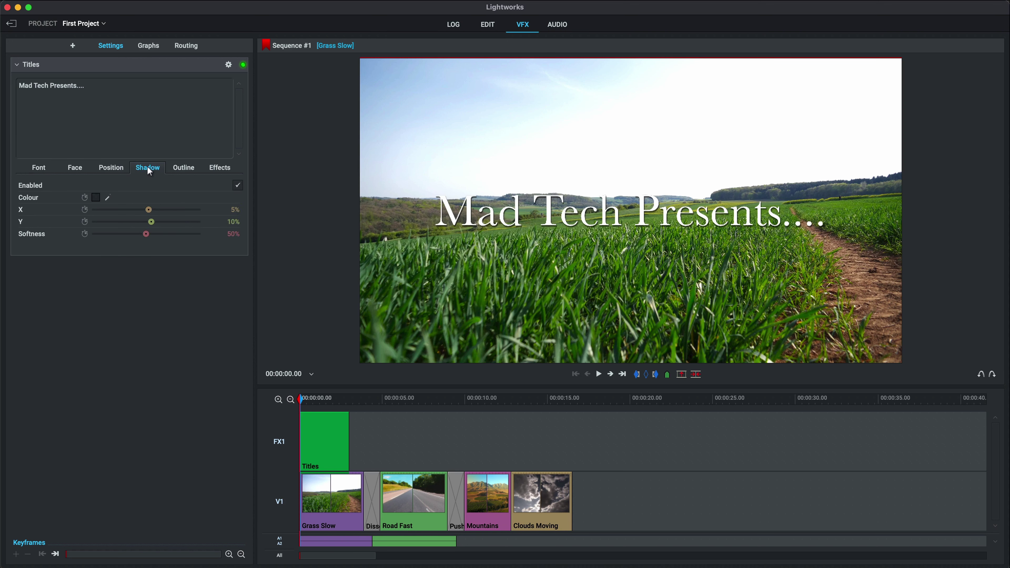
click(239, 187)
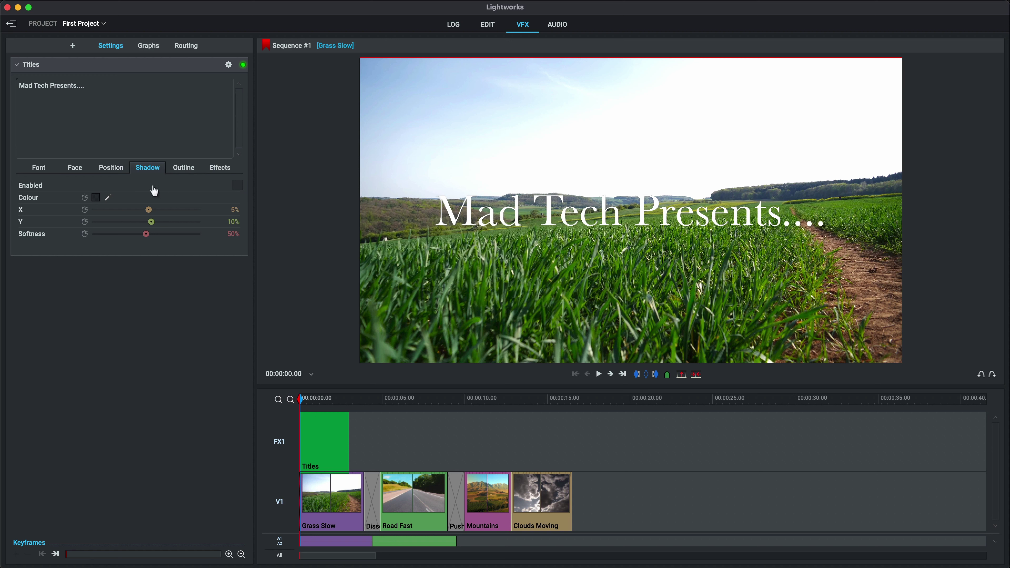
click(46, 169)
click(83, 176)
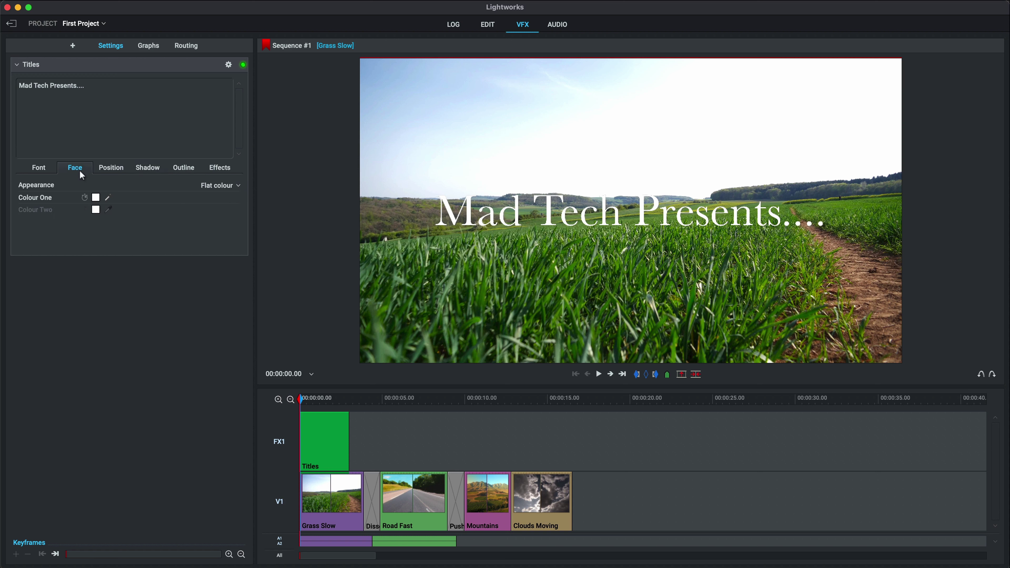
Try face colours for the title sampled from the dirt path and the grass in the picture
click(109, 199)
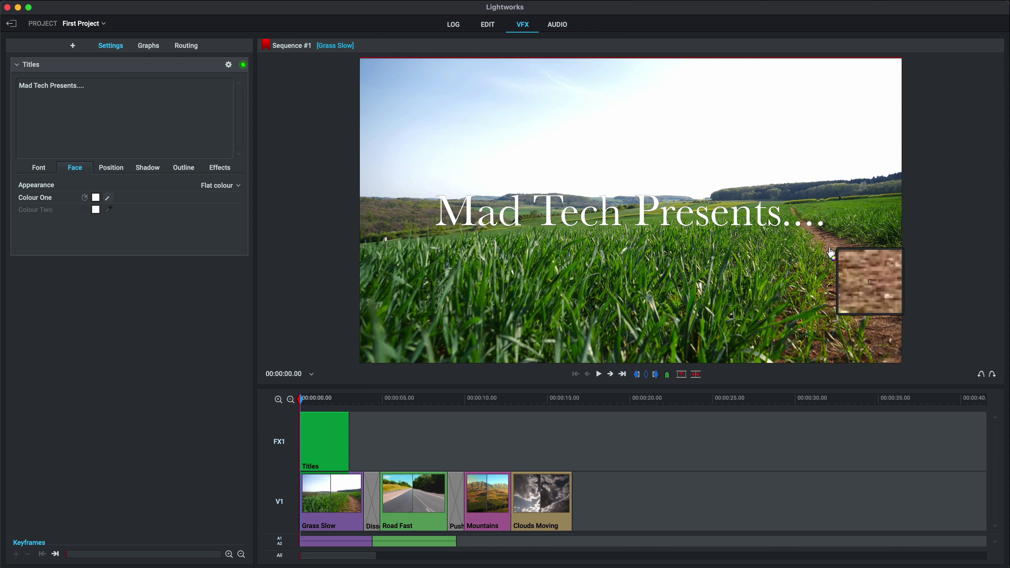
click(836, 254)
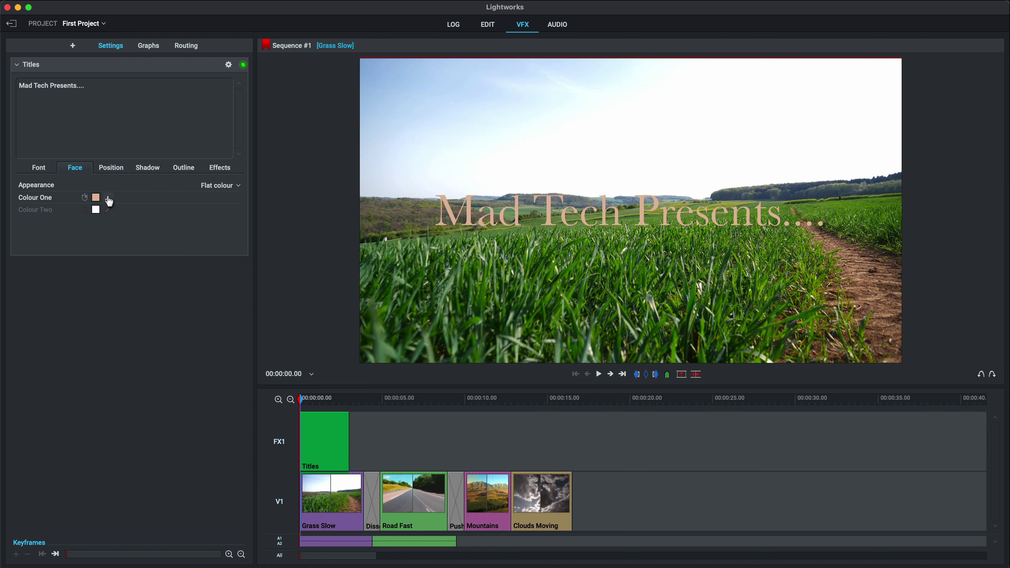
click(837, 341)
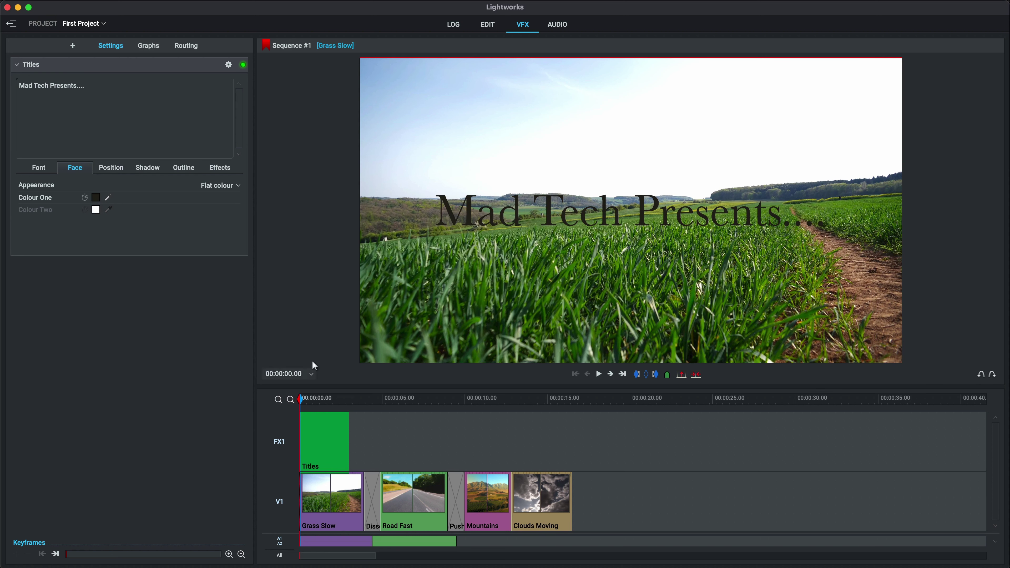
click(107, 198)
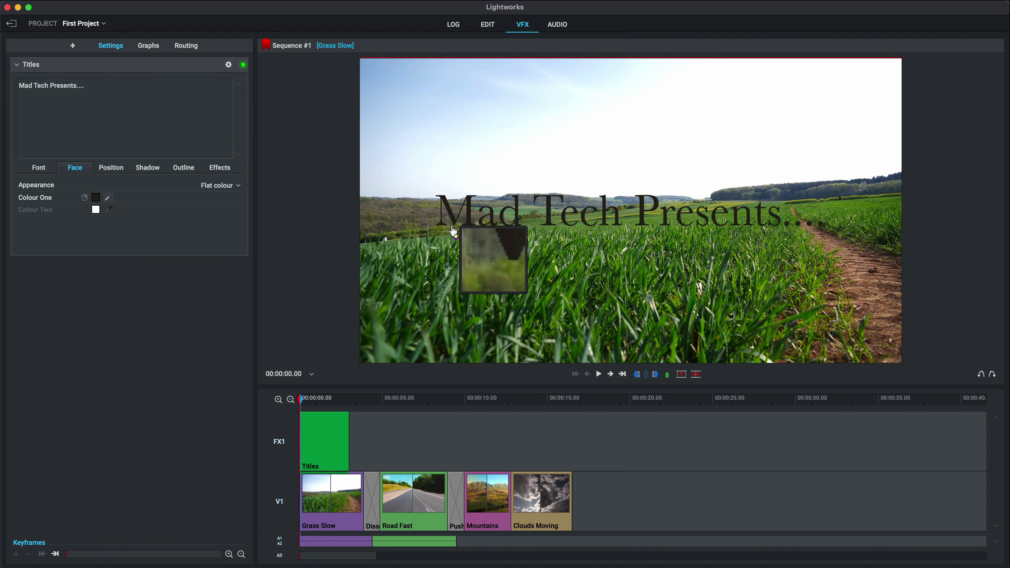
click(434, 284)
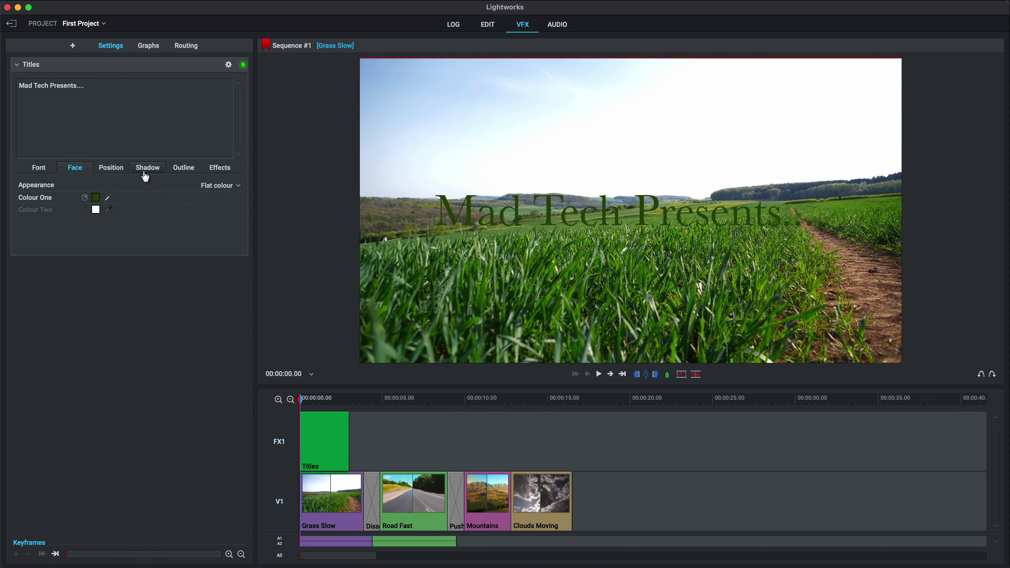
click(96, 198)
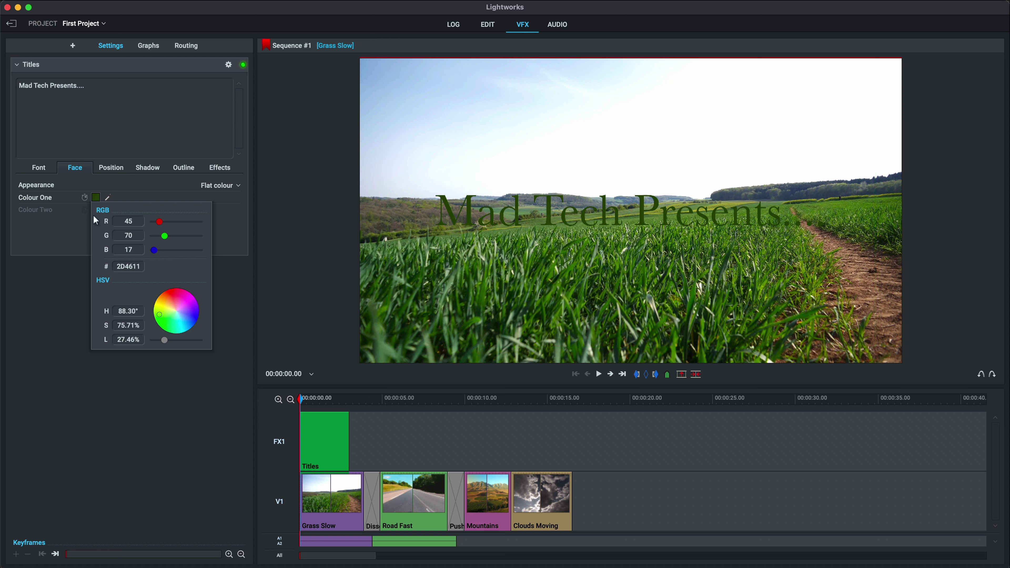
Set the title's Colour One to a dark brown sampled from the dirt path in the picture
click(108, 198)
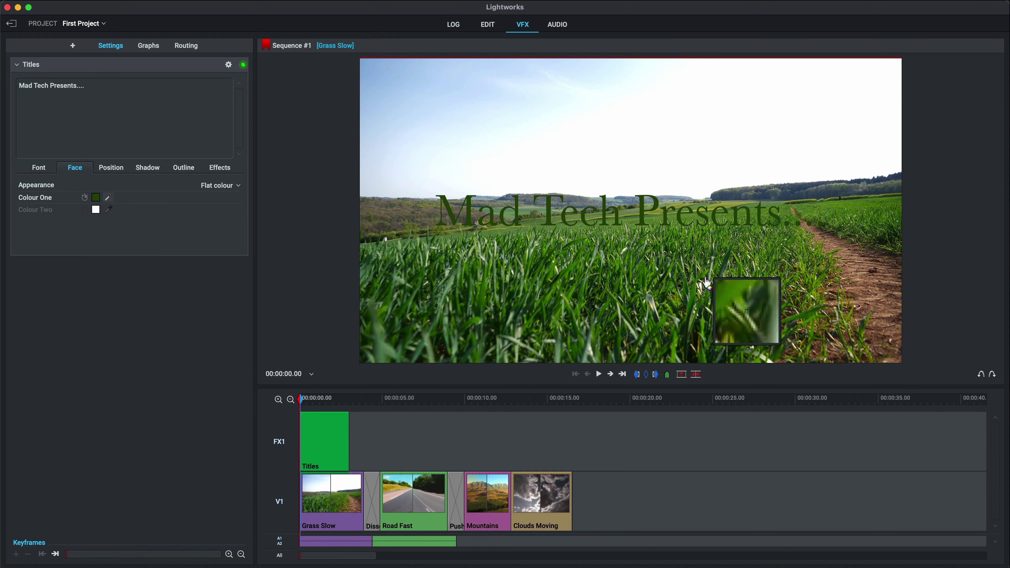
click(890, 302)
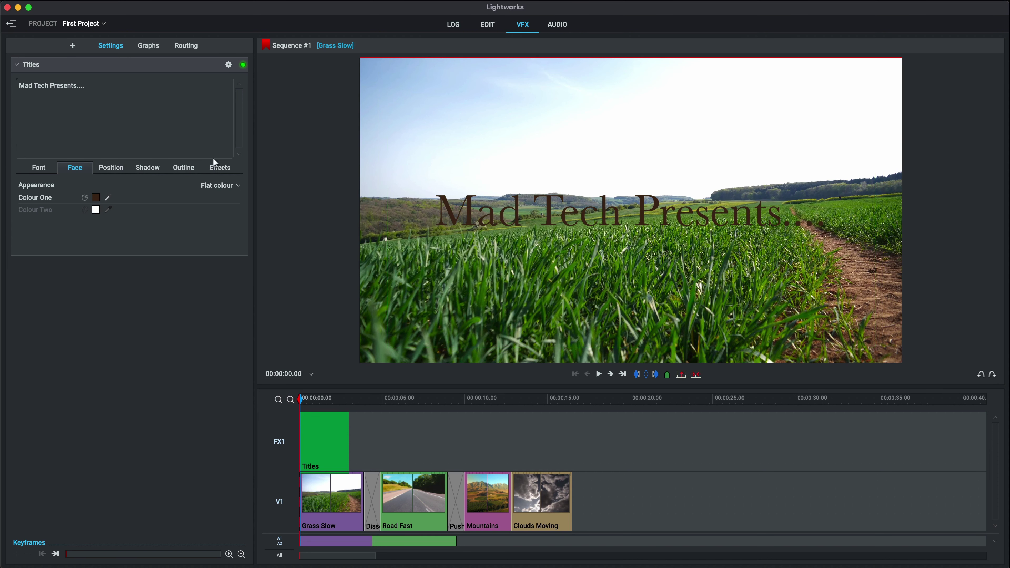
Set the title's typeface to Futura and its size to 0.208
click(38, 169)
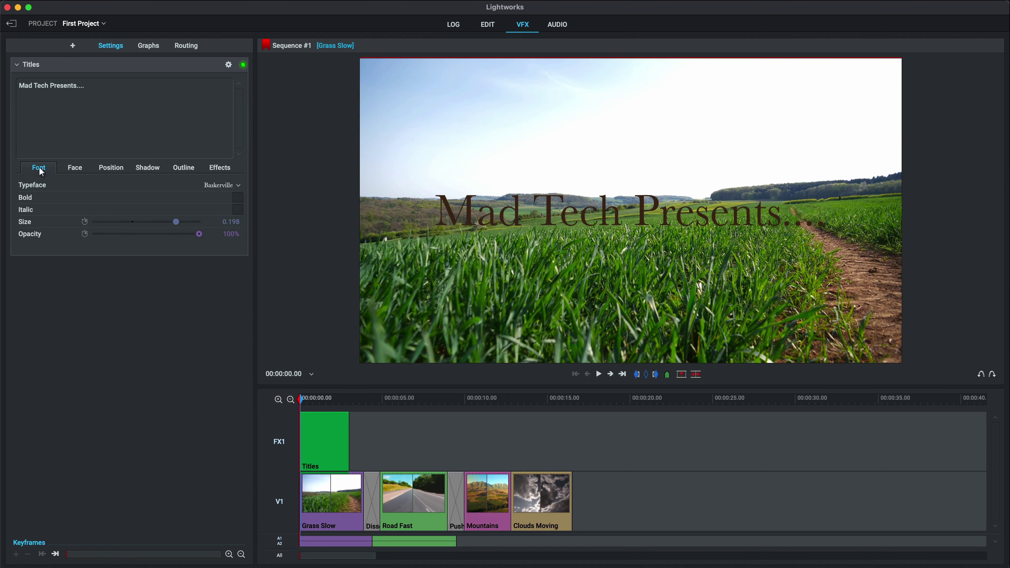
click(221, 186)
scroll(171, 302, down, 12)
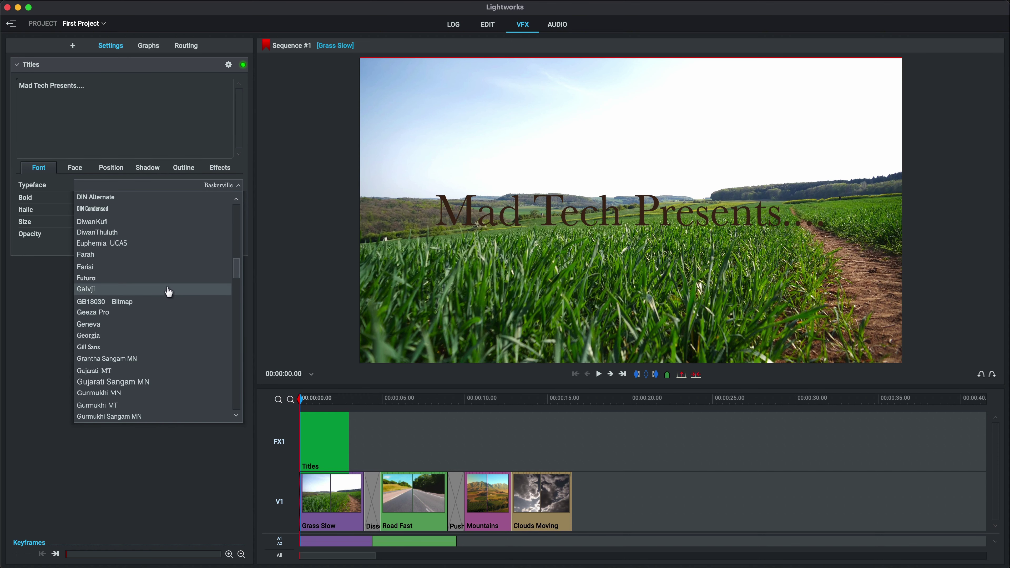
click(170, 279)
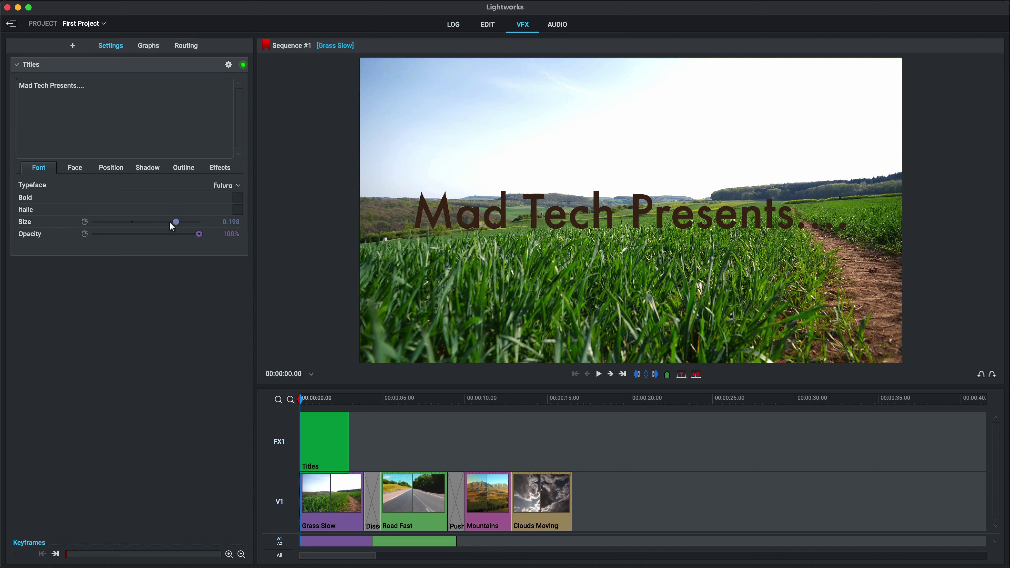
drag(177, 222, 181, 222)
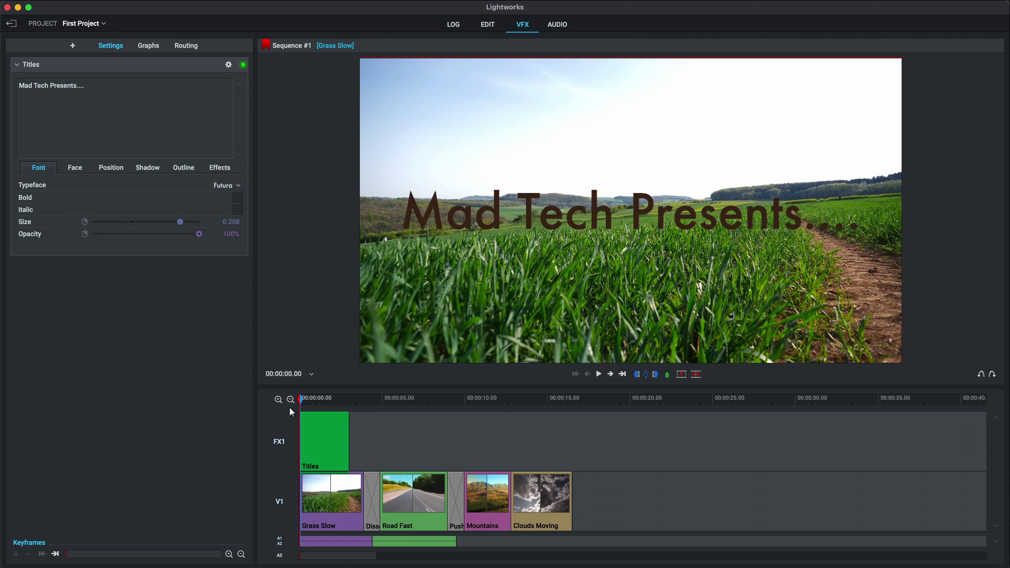
Play the sequence from its start past the end of the title and park the playhead at 00:00:01.18 within it
key(space)
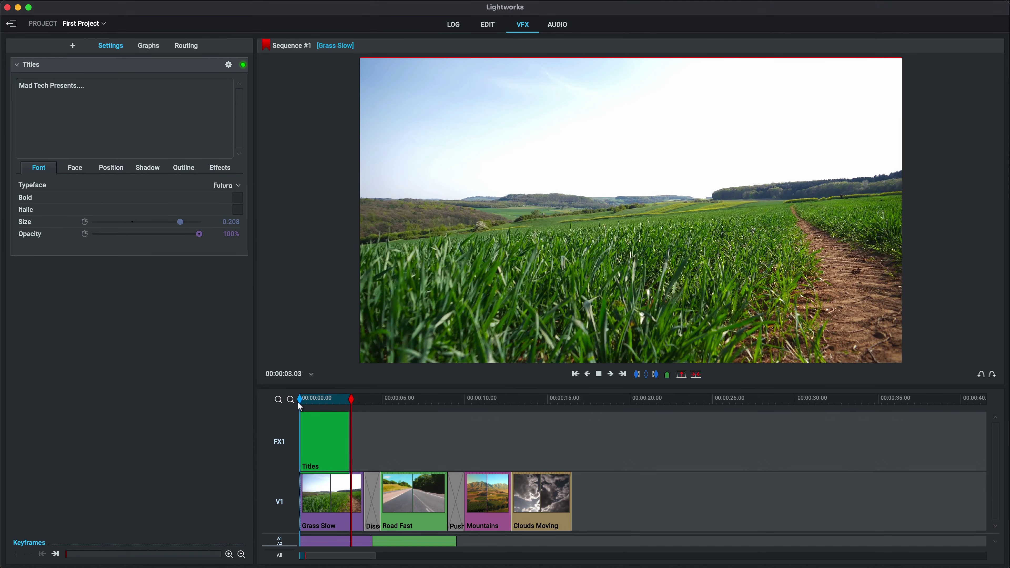
key(space)
click(329, 401)
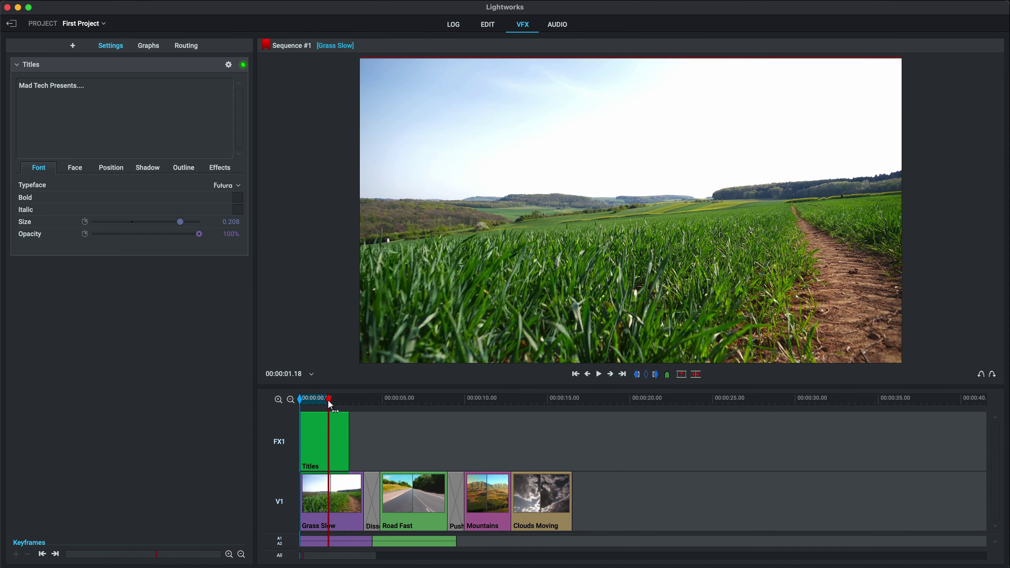
Set both the In and Out effects of the title to Fade
click(215, 170)
click(224, 186)
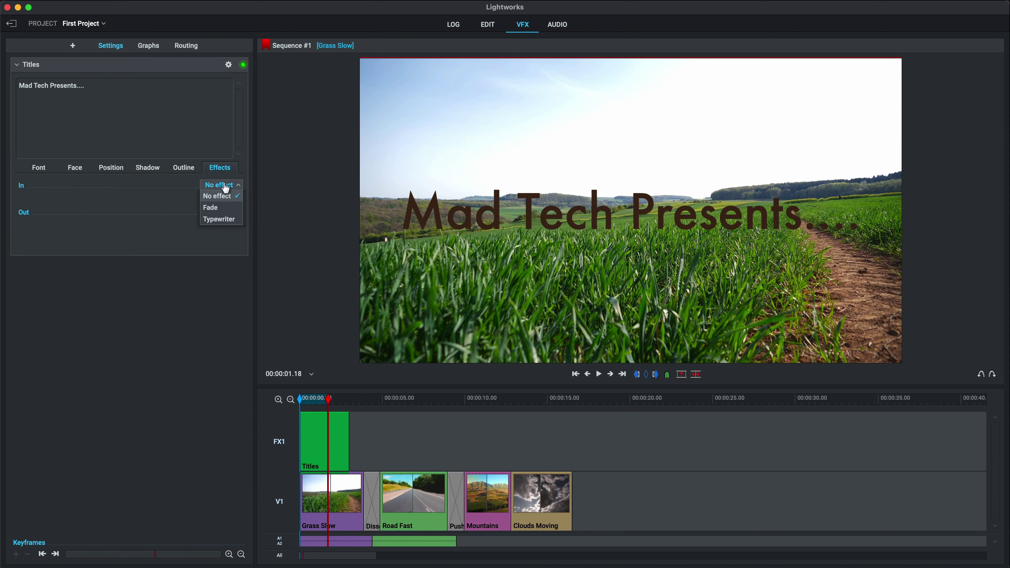
click(225, 208)
click(224, 211)
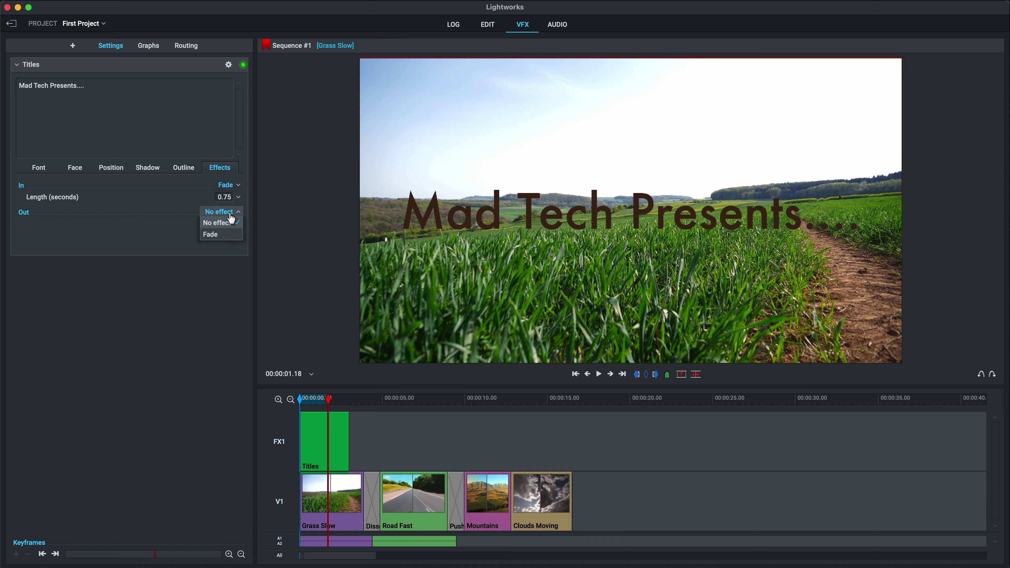
click(226, 235)
Return to the sequence start and play through the title's fades, stopping at 00:00:03.14
drag(329, 399, 287, 407)
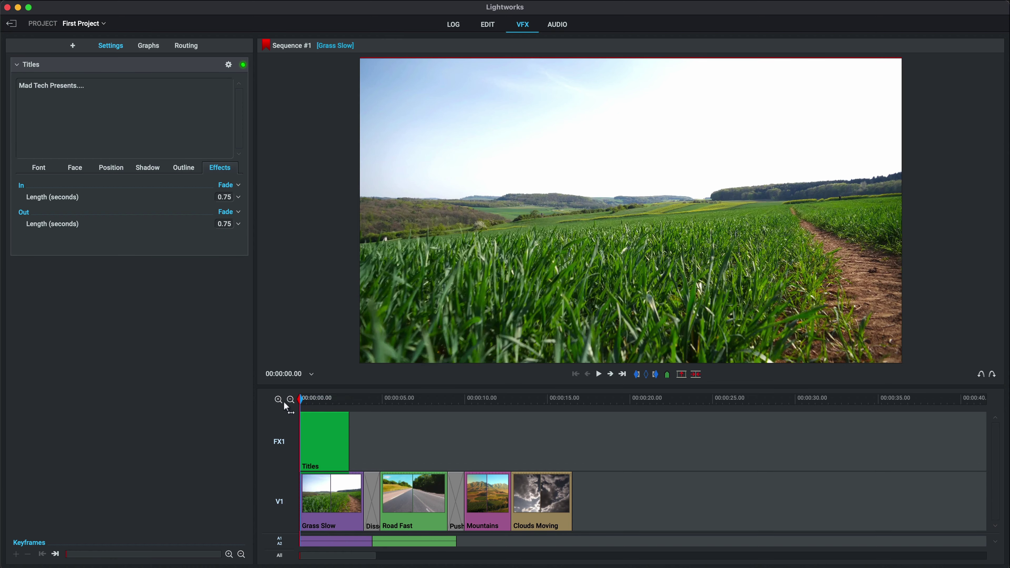
key(space)
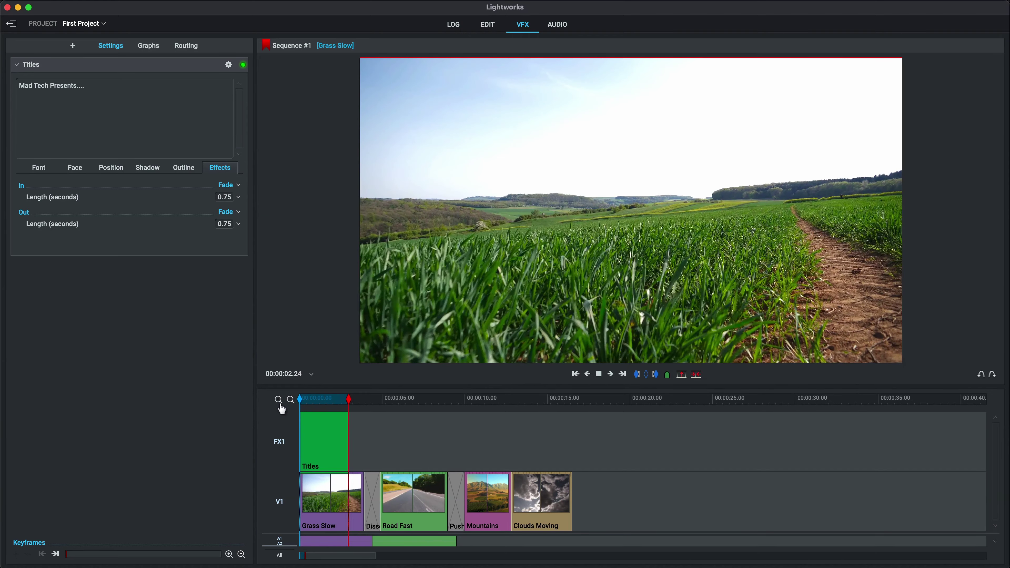
key(space)
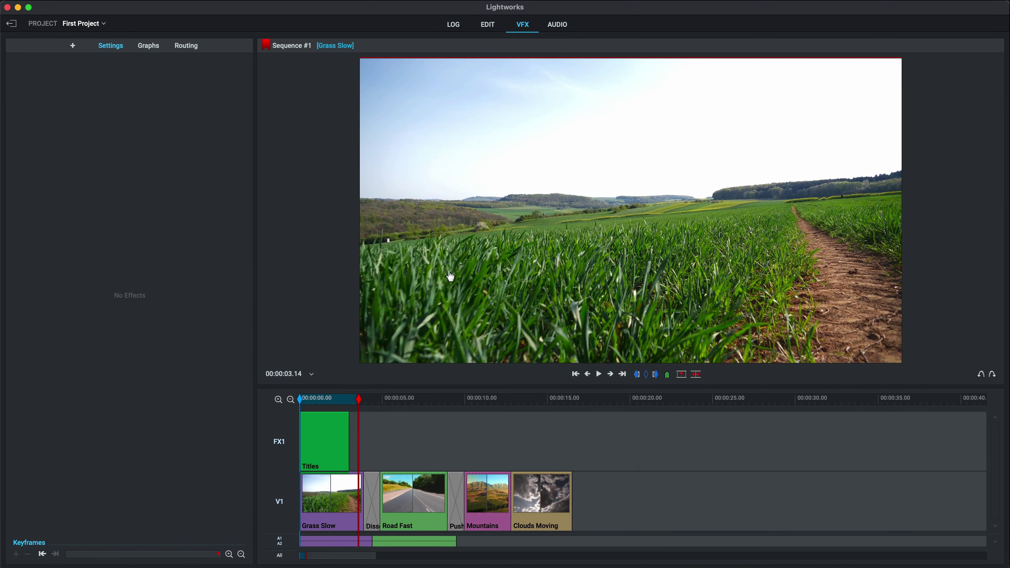
In the Edit workspace, mark Farm Drone from 00:00:03.11 to 00:00:05.17 and add that section after Clouds Moving on V1
click(488, 29)
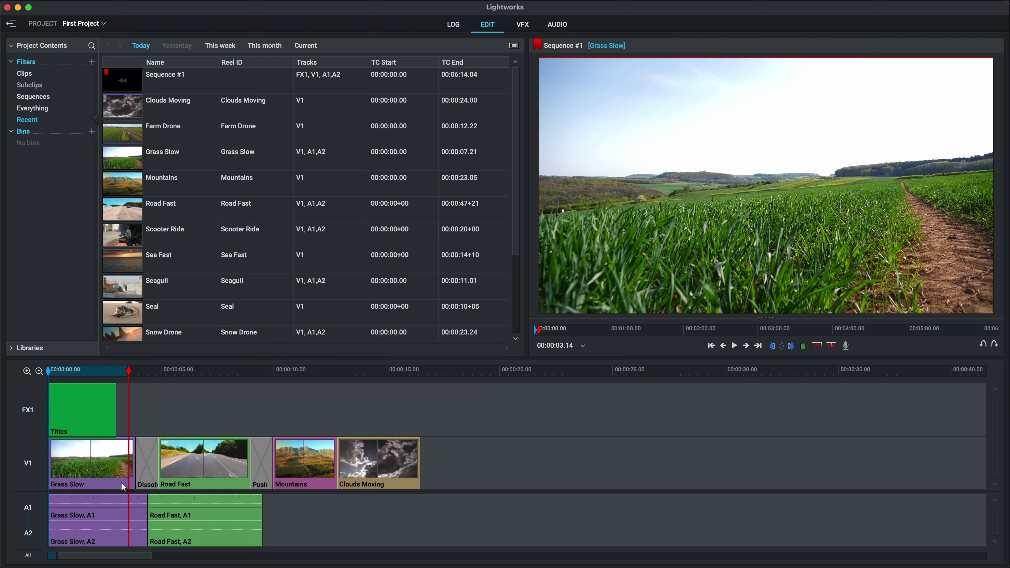
click(130, 370)
drag(197, 370, 221, 370)
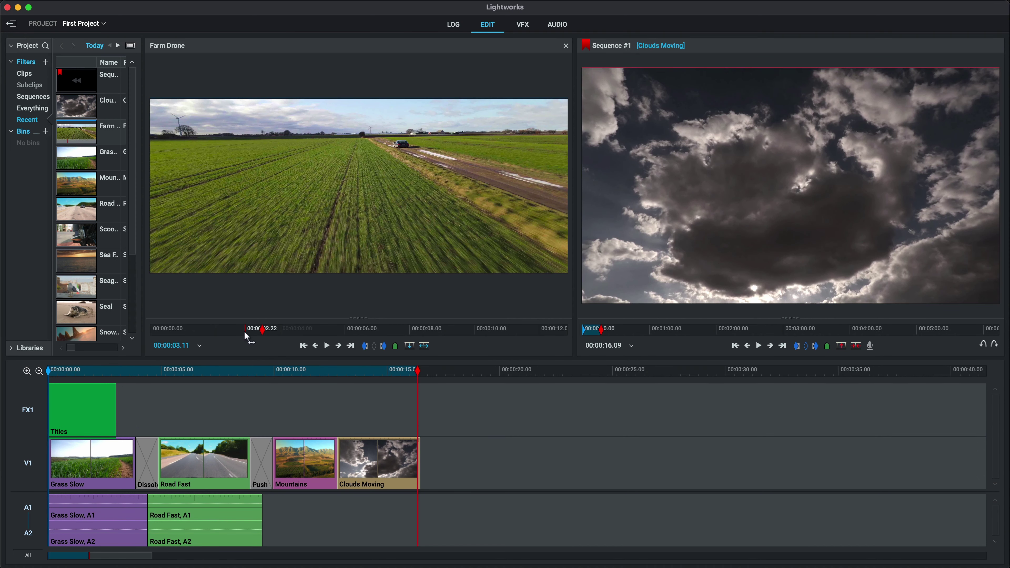
key(space)
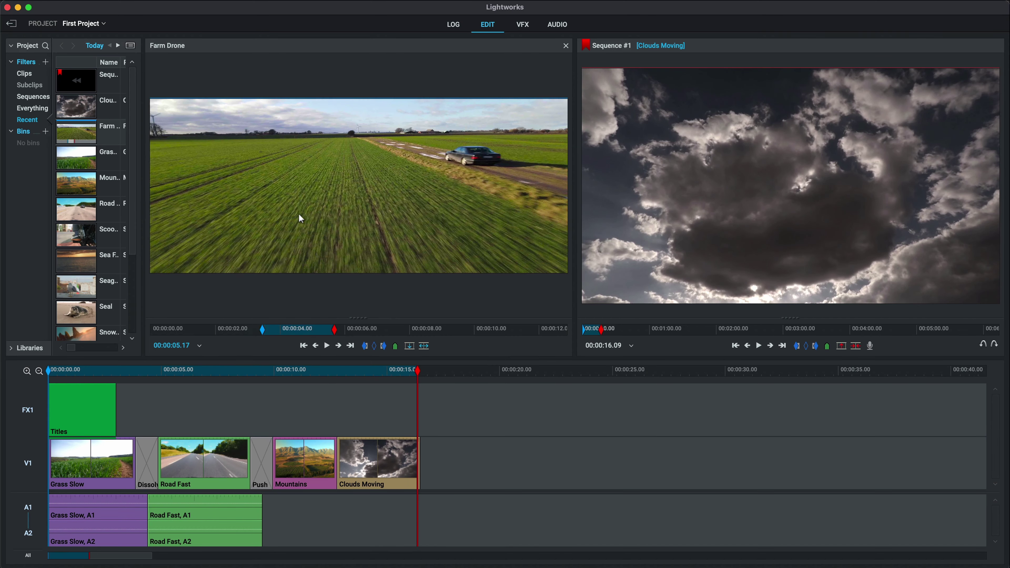
drag(306, 204, 425, 456)
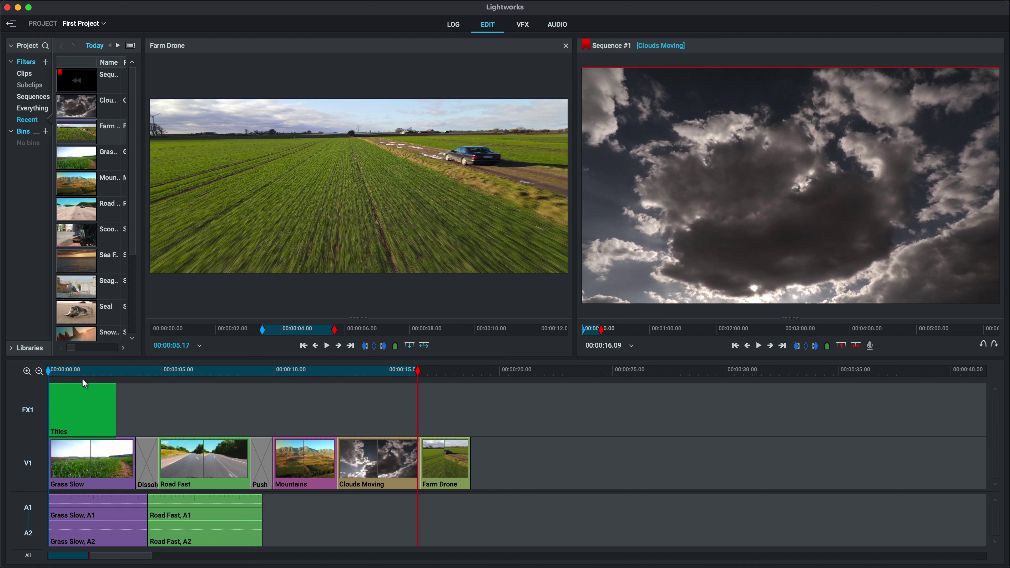
Play the sequence from 00:00:16.09 into the Farm Drone section, and close the Farm Drone source viewer
click(51, 375)
key(space)
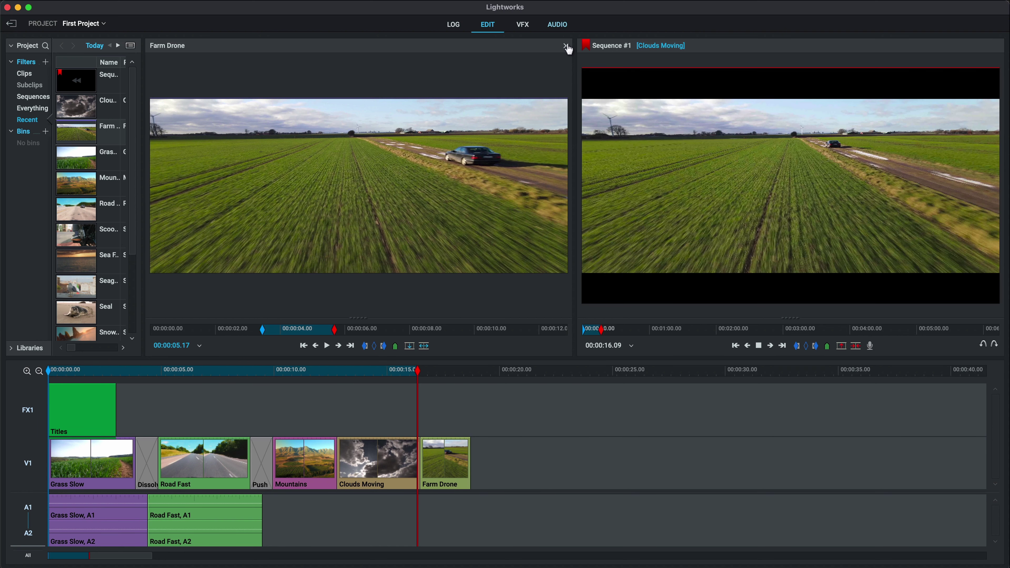
click(565, 46)
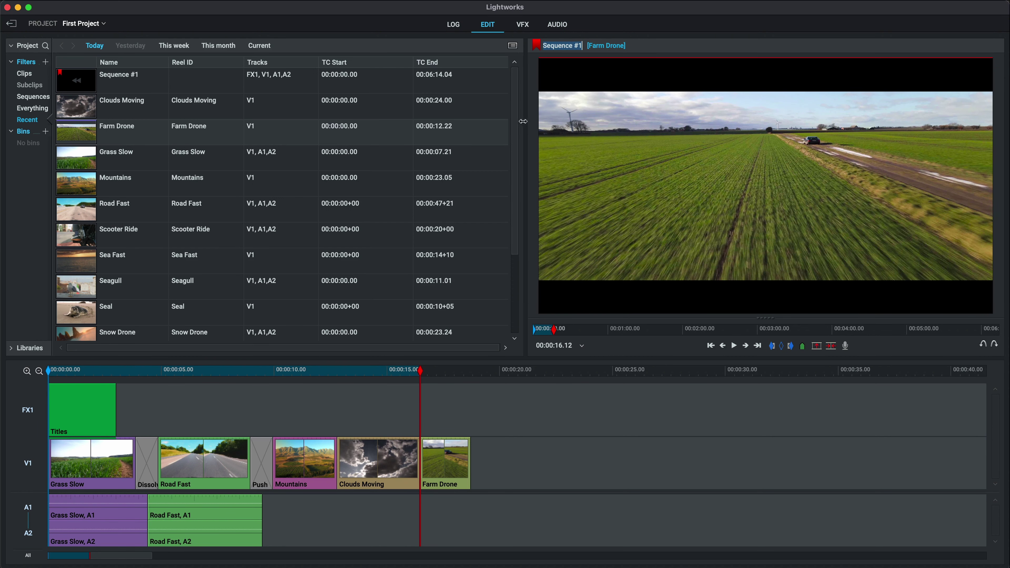
Narrow the project contents area to enlarge the sequence viewer, and play Sequence #1 from its start
drag(524, 119, 231, 144)
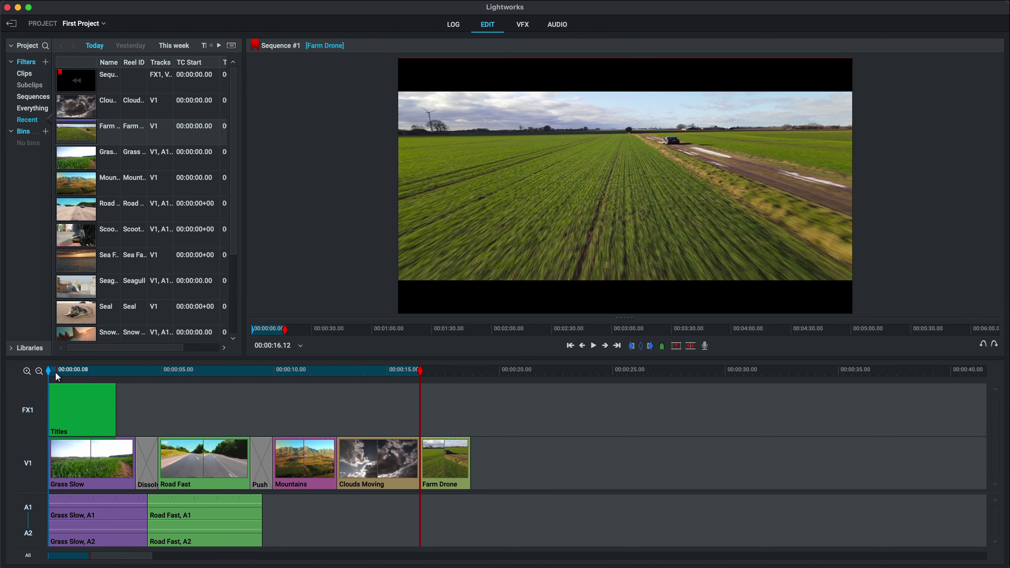
click(47, 371)
key(space)
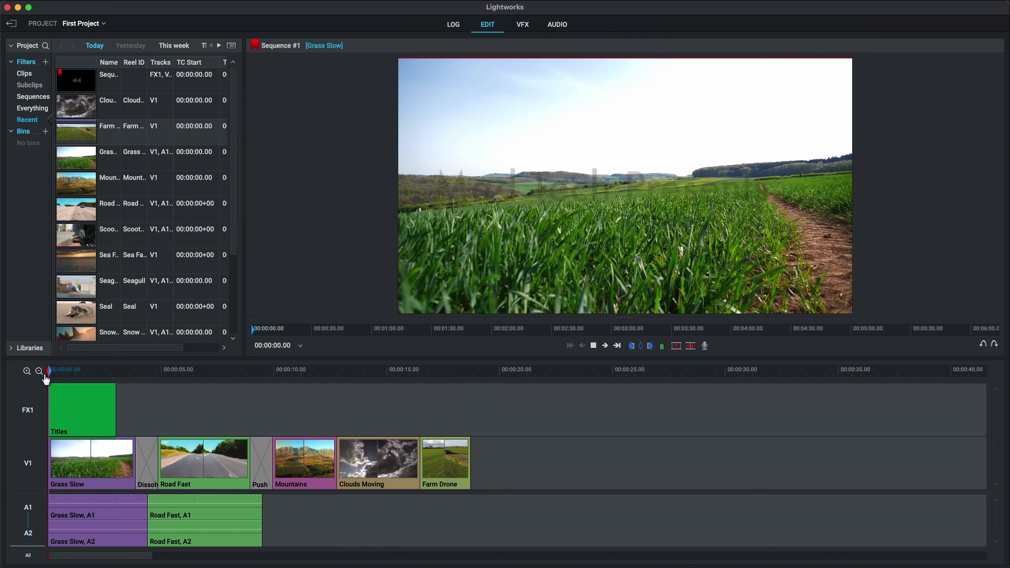
Compare the timeline zoomed out and back in during playback, and place the playhead at 00:00:05.19
click(43, 374)
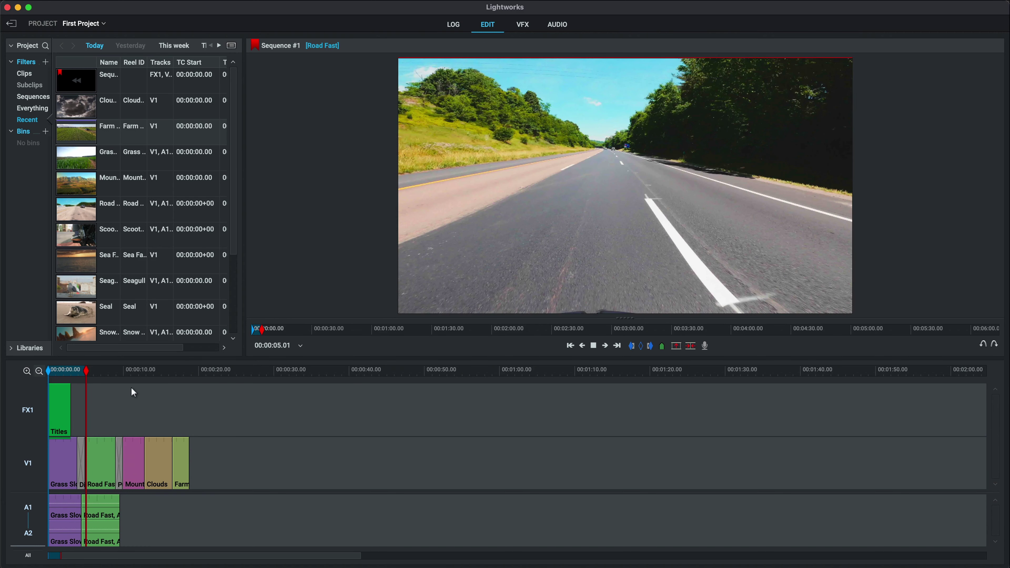
click(26, 372)
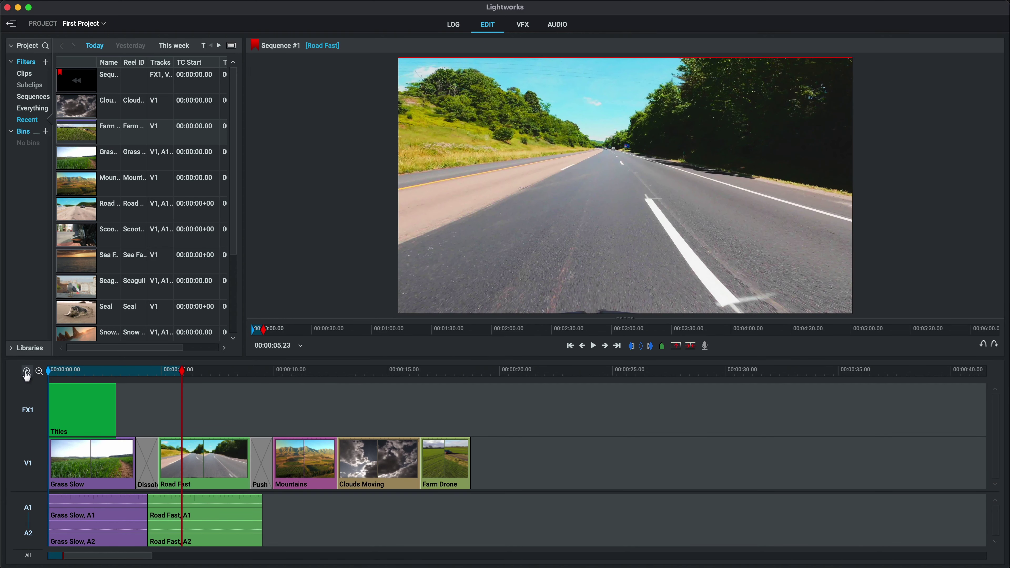
click(26, 372)
click(38, 372)
click(178, 372)
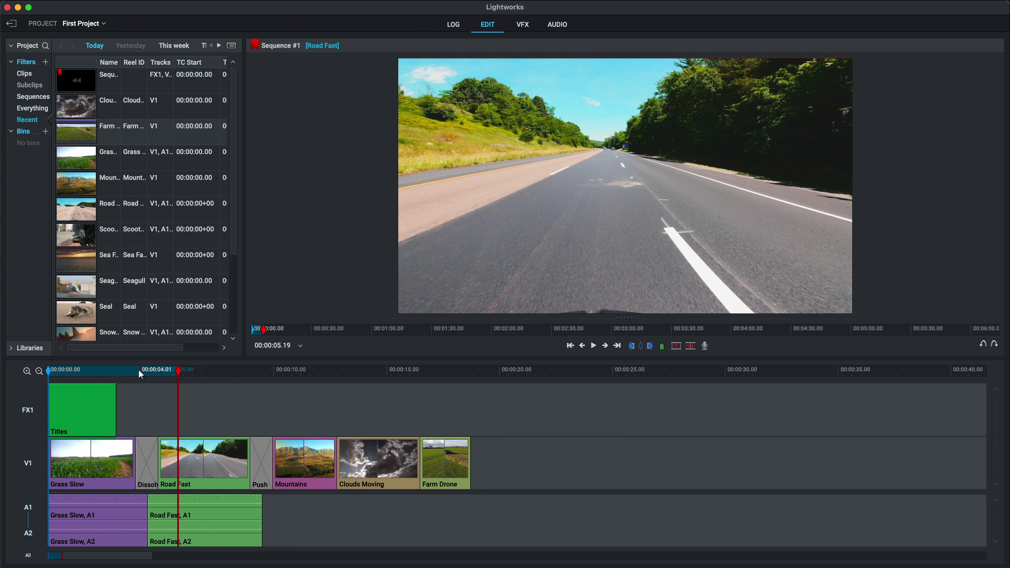
Swap Mountains and Clouds Moving on V1, placing Clouds Moving right after the Push transition and Mountains directly before Farm Drone
click(314, 475)
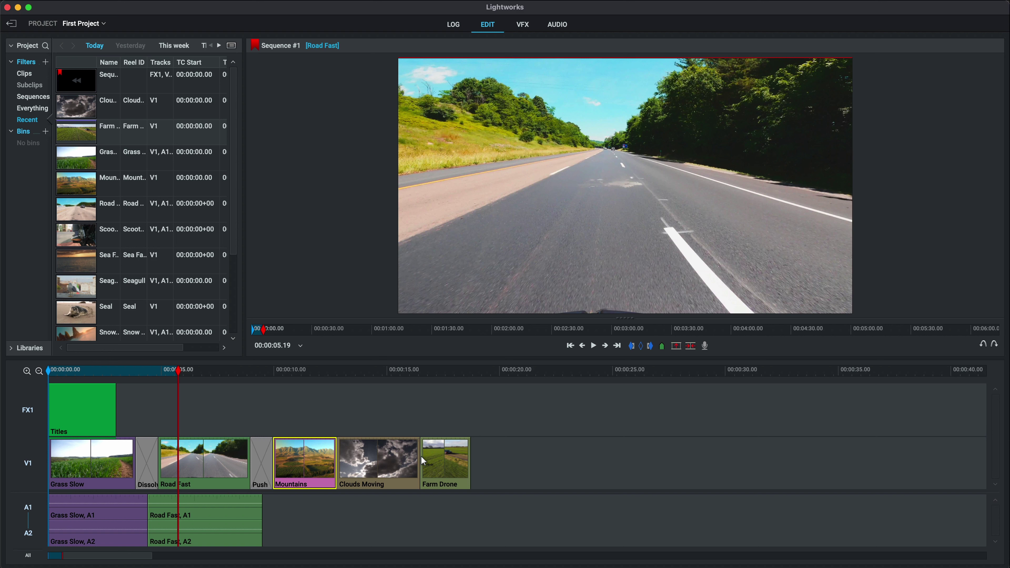
click(572, 458)
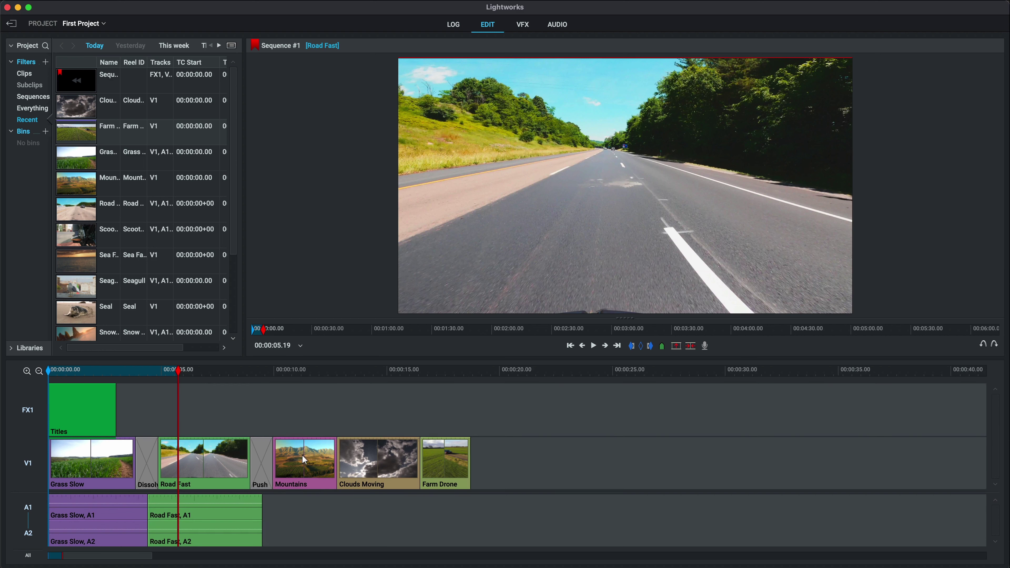
drag(302, 456, 595, 453)
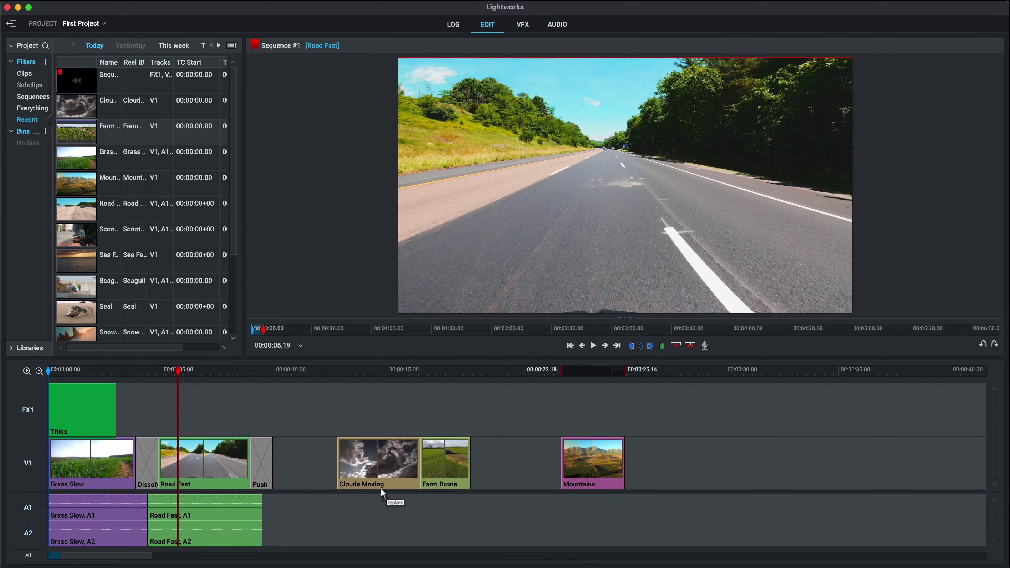
drag(381, 489, 313, 465)
drag(595, 457, 389, 461)
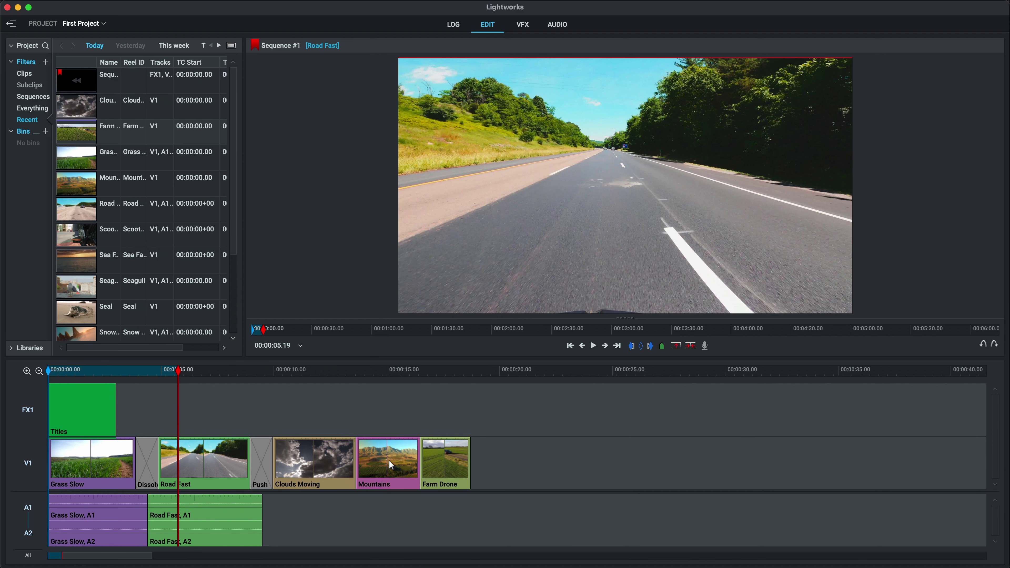
Place the playhead within Mountains at 00:00:15.00, magnify the clip, and jump repeatedly between its start and end
click(407, 371)
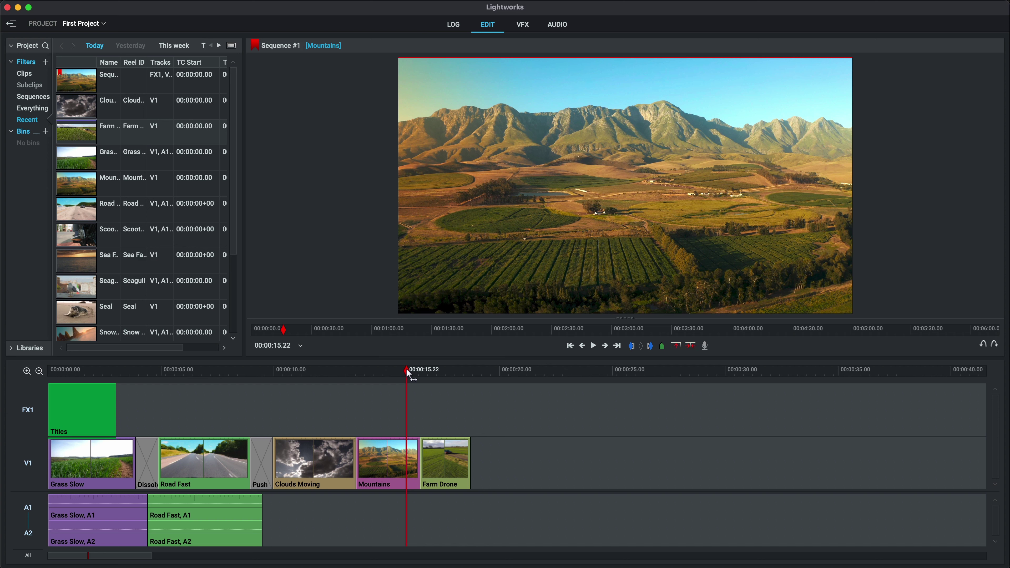
click(386, 367)
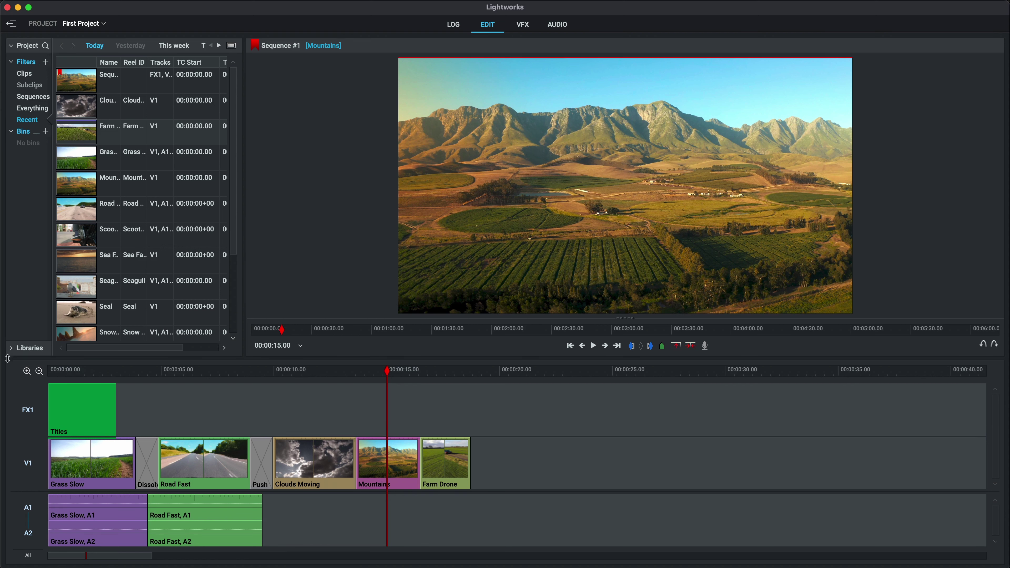
click(26, 371)
click(26, 371)
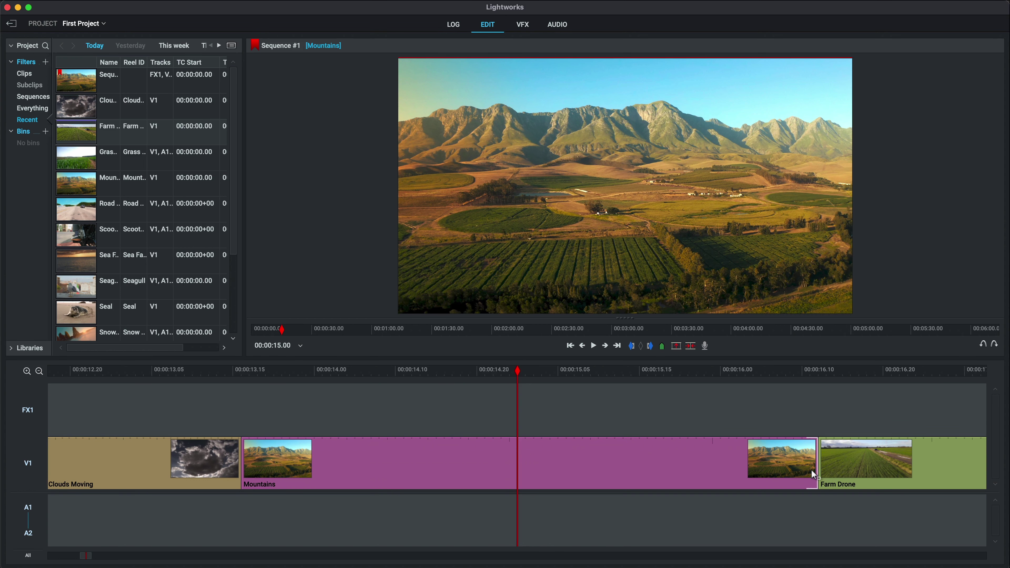
key(a)
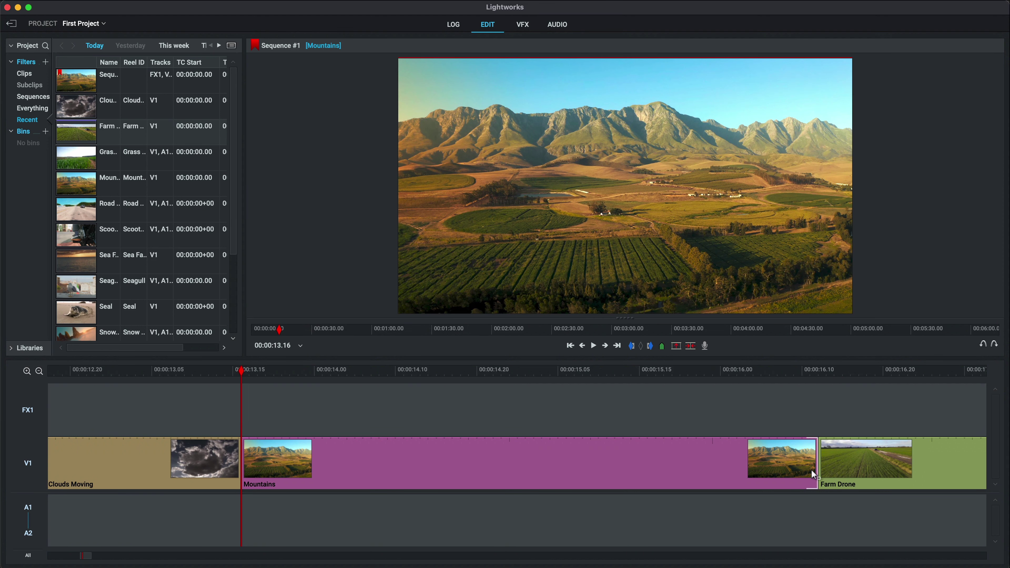
key(s)
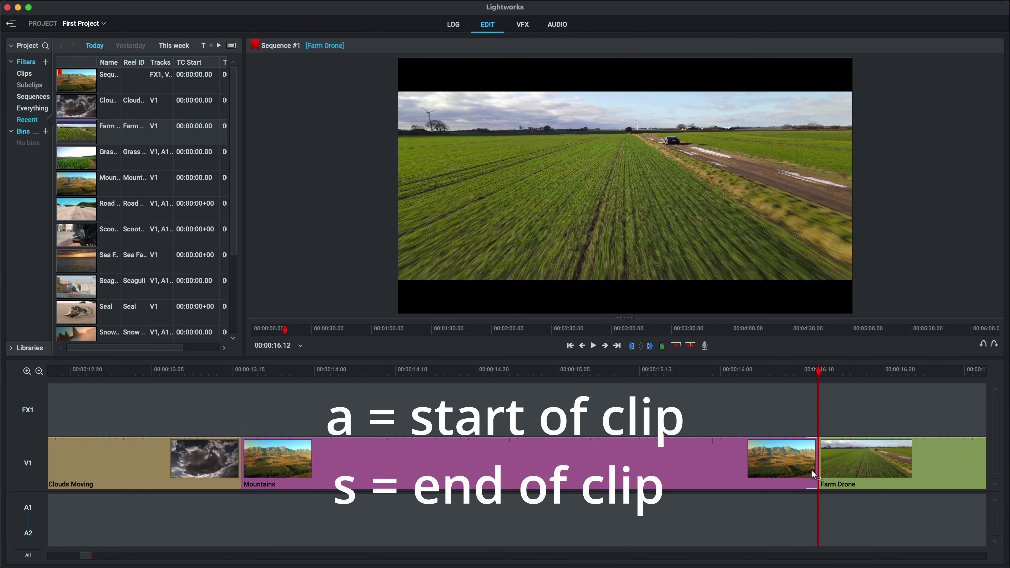
key(a)
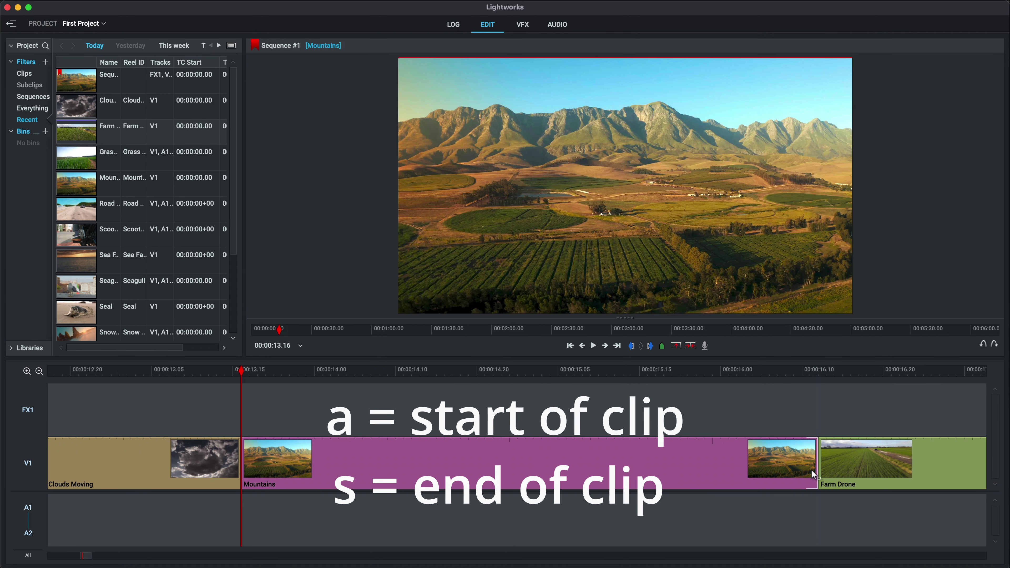
key(s)
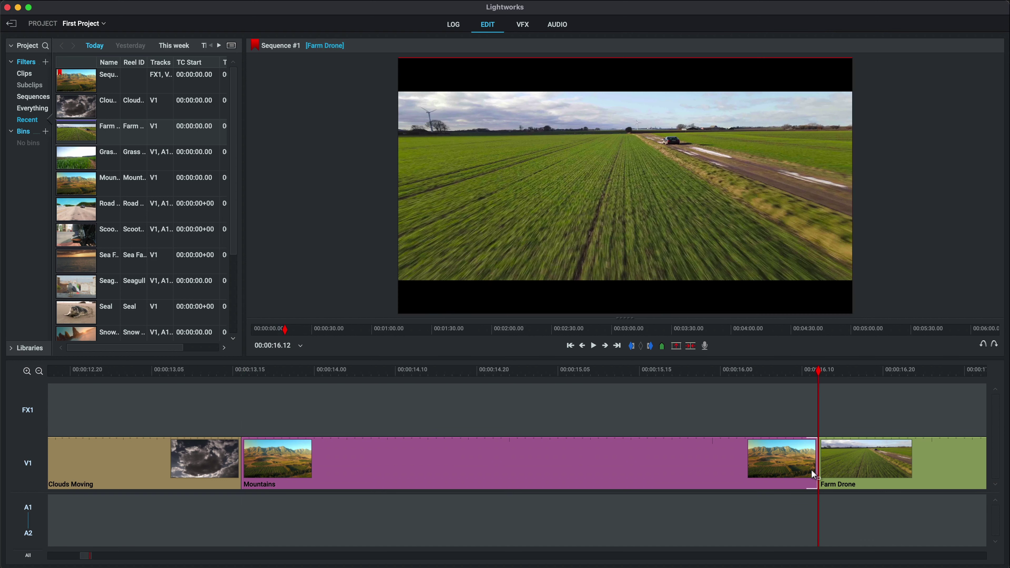
Jump through the sequence's edit points between the end of Farm Drone and the Push transition, returning to Farm Drone's start
key(s)
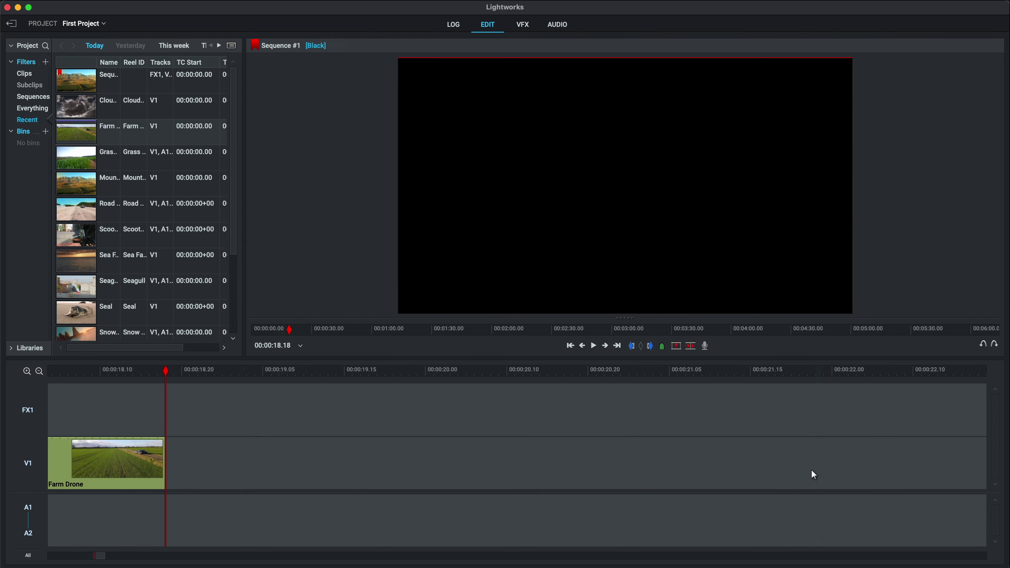
key(a)
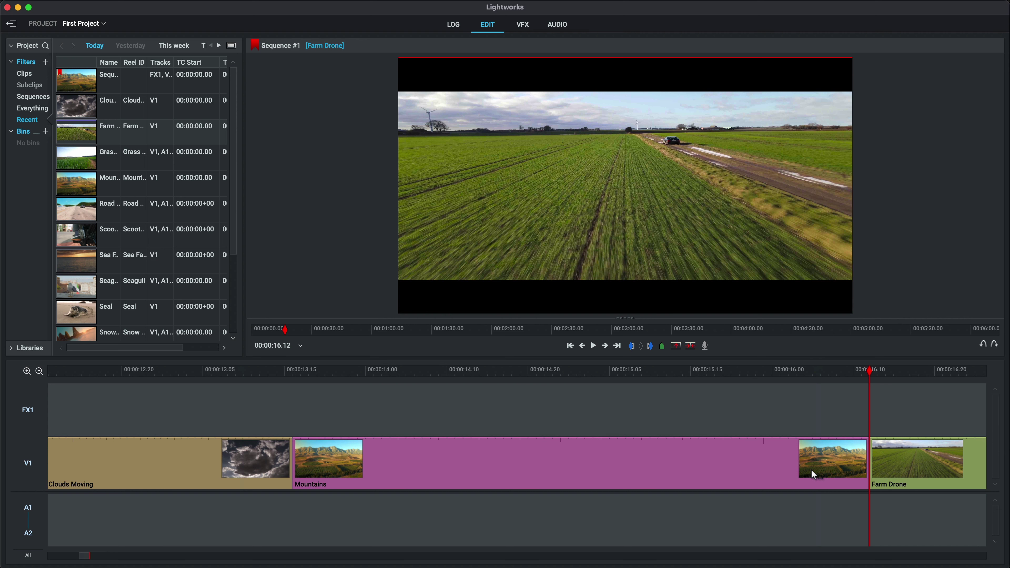
key(a)
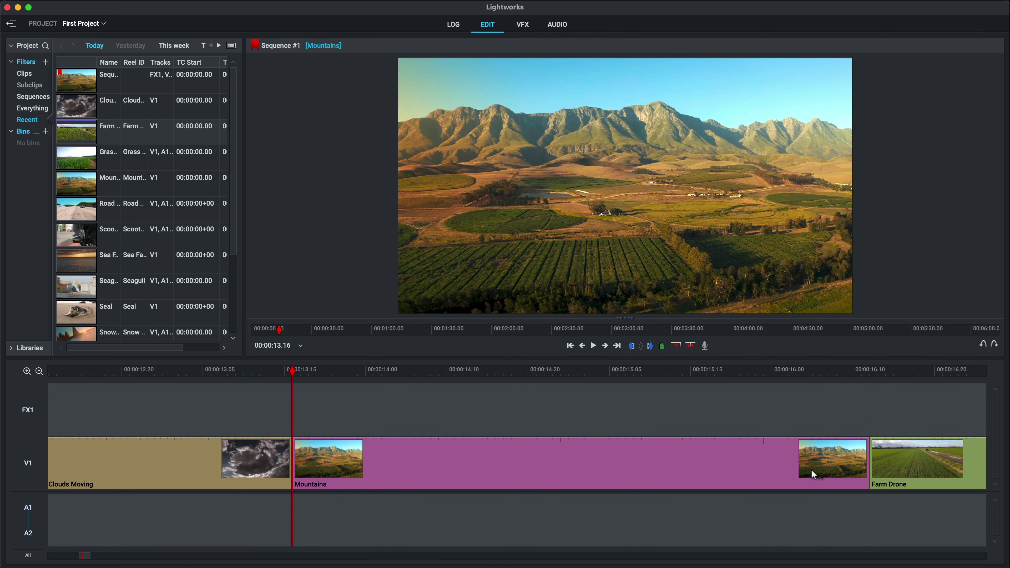
key(a)
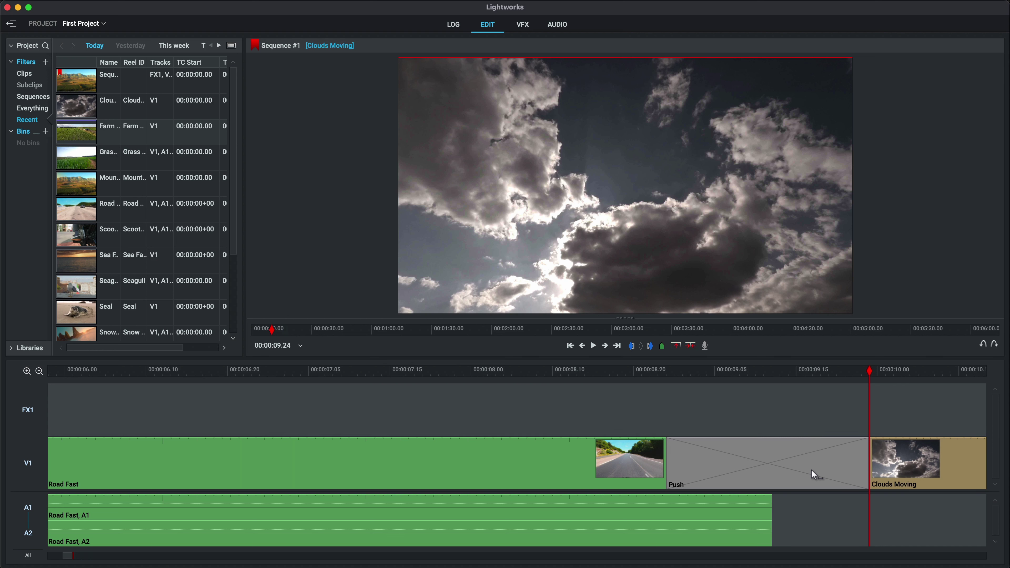
key(a)
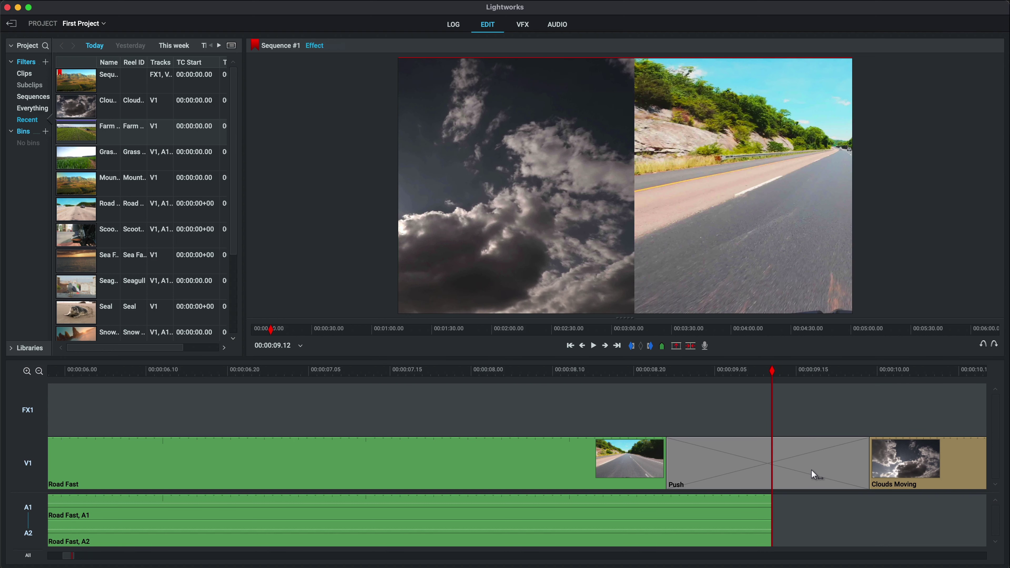
key(s)
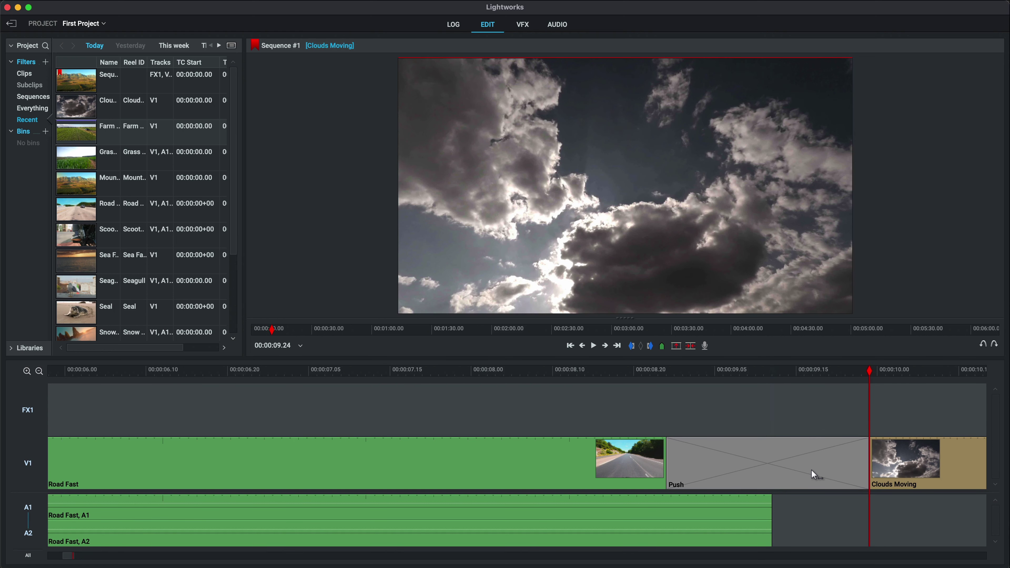
key(s)
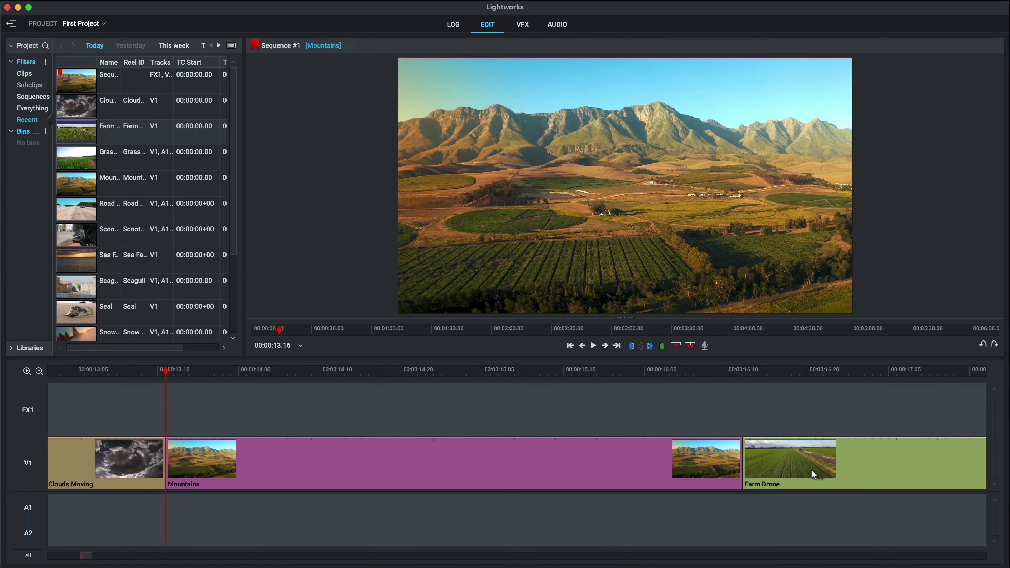
key(s)
key(s)
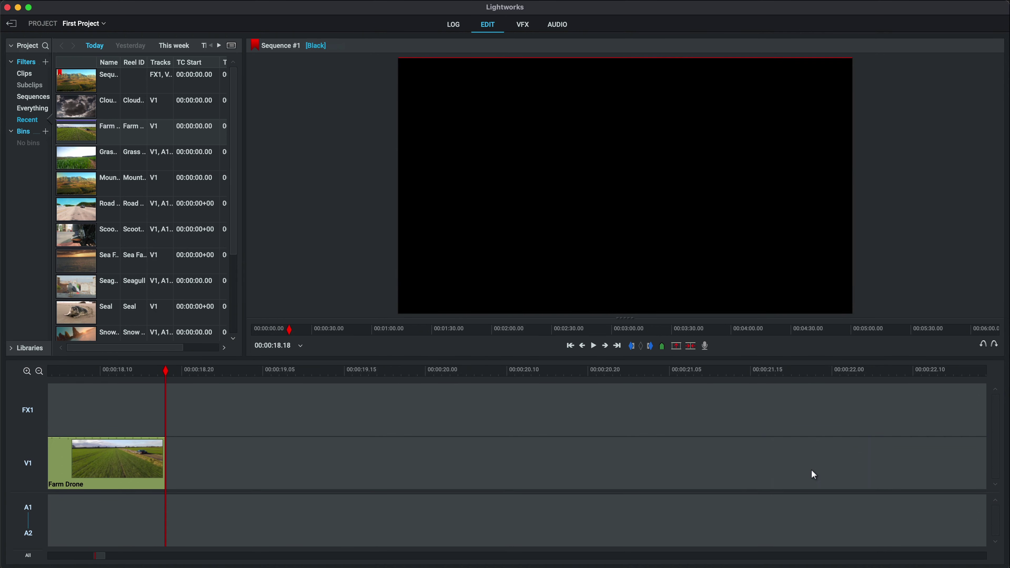
key(a)
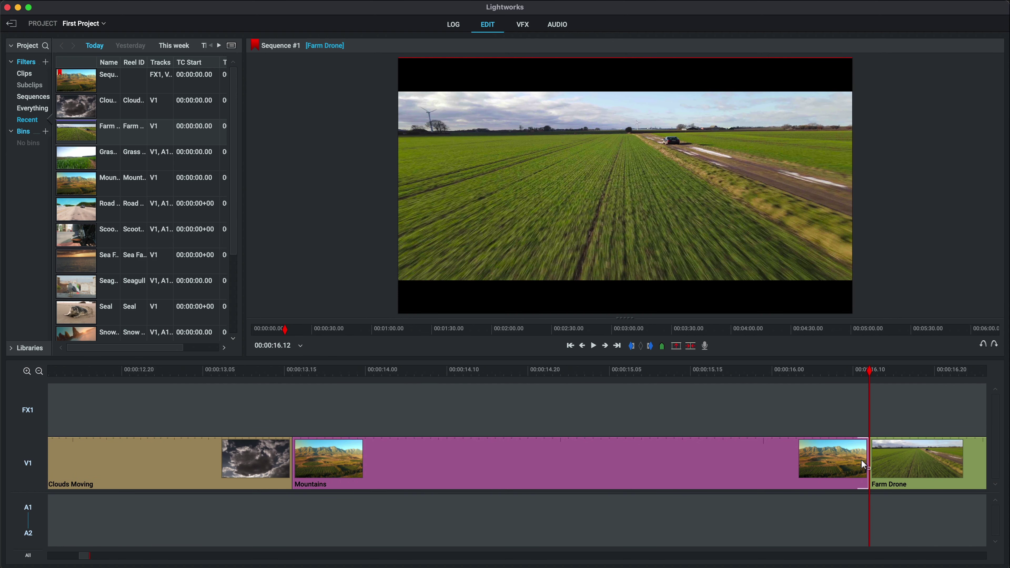
Trim 13 frames off the end of Mountains, one frame at a time, so Farm Drone follows directly from 00:00:15.24
click(829, 469)
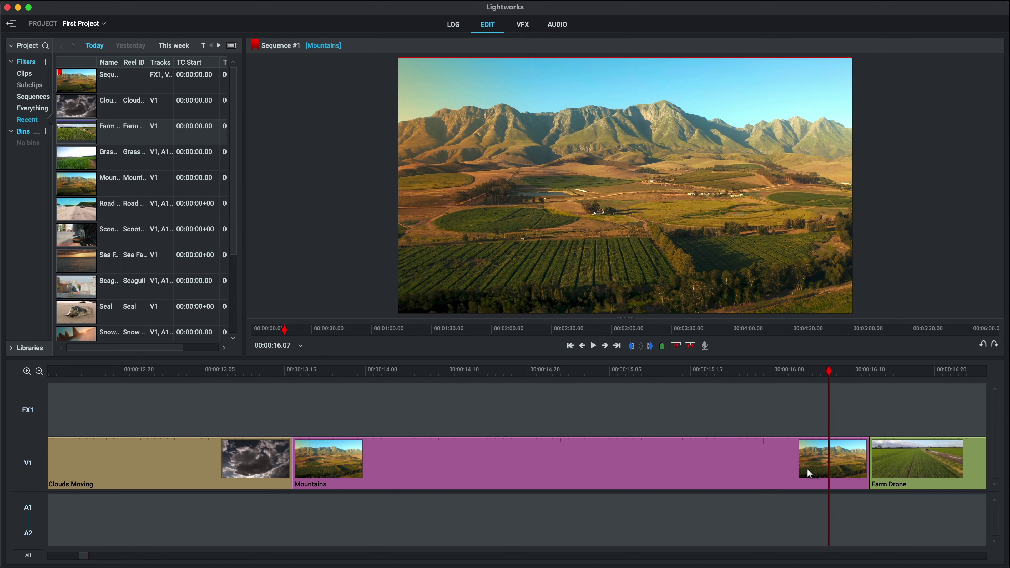
click(860, 483)
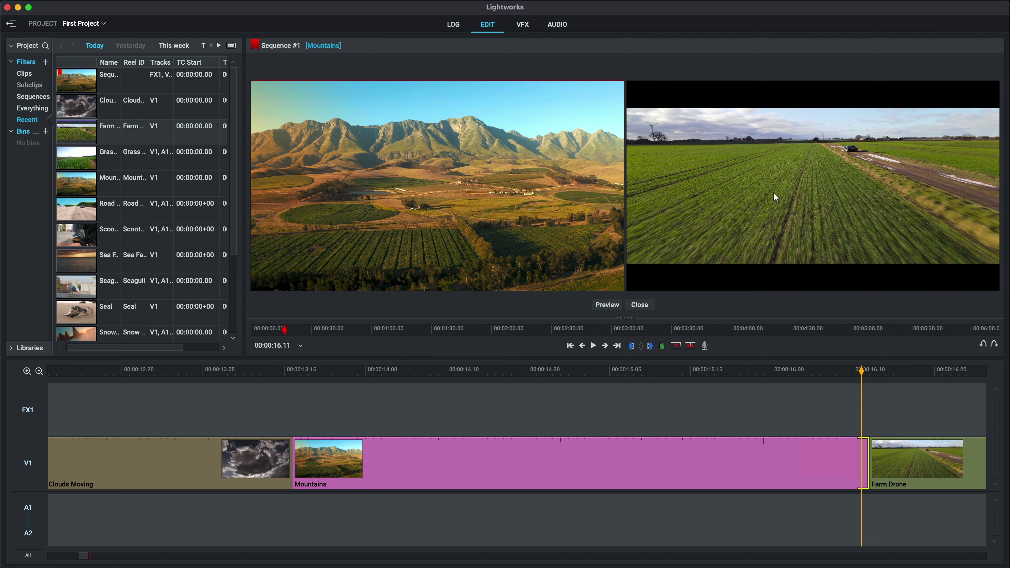
key(Left)
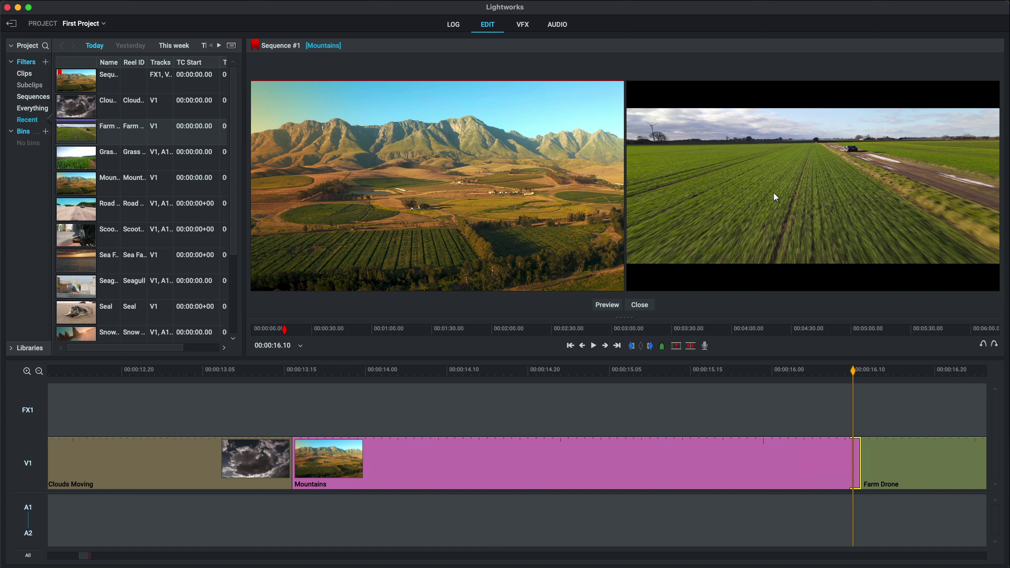
key(Left)
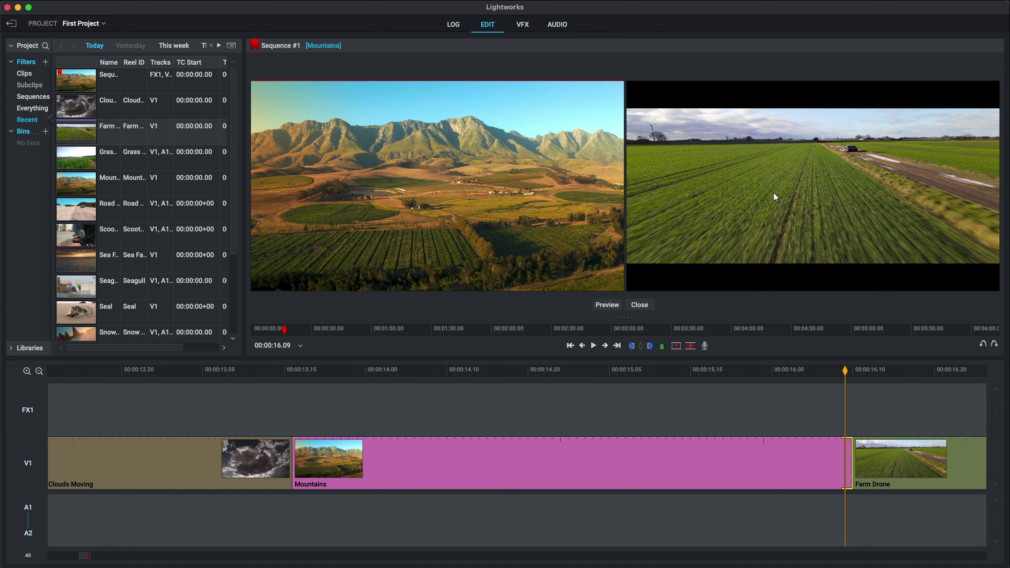
key(Left)
key(Left)
key(Left)
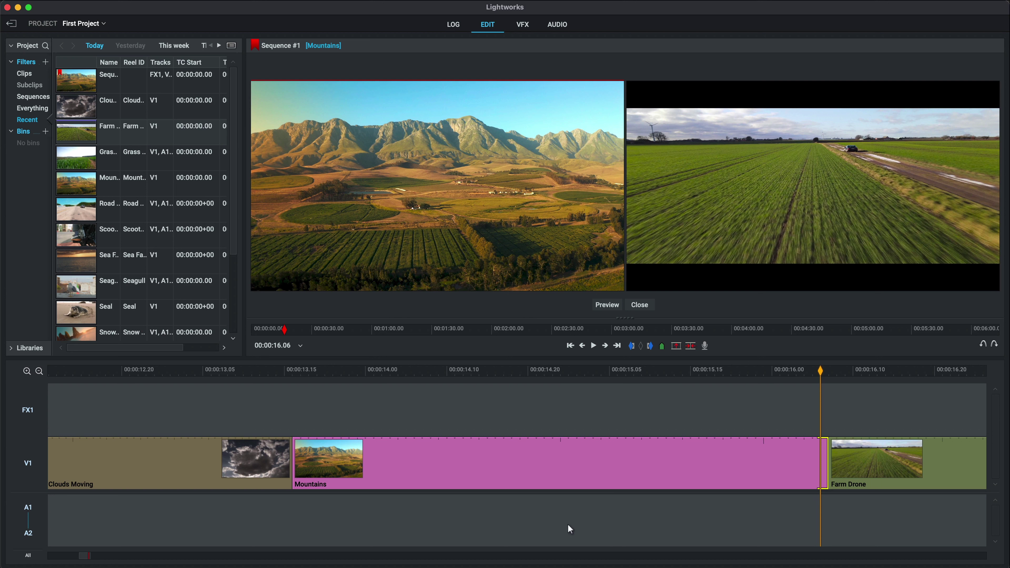
key(Left)
key(Left)
key(Left)
key(Left)
key(Left)
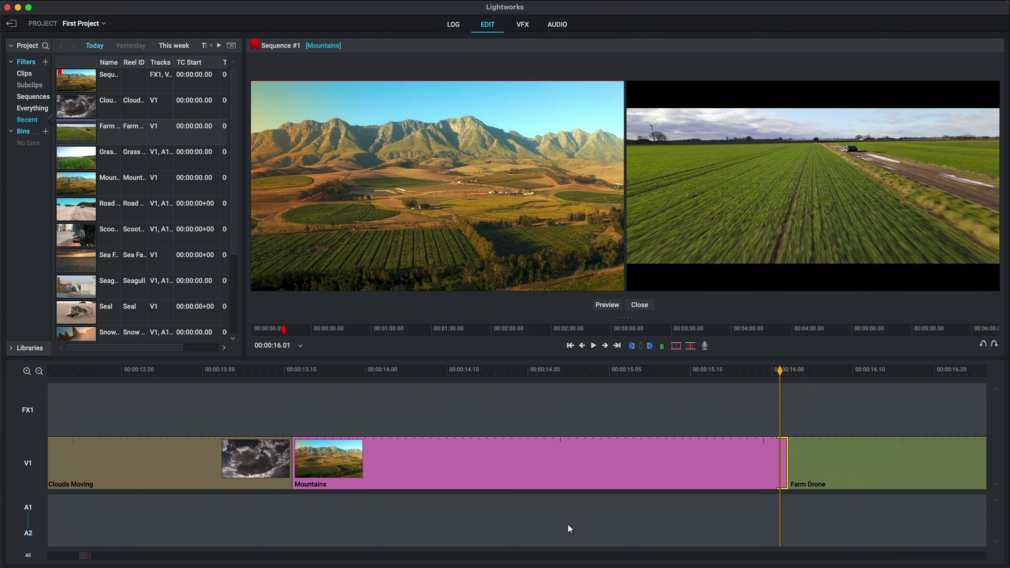
key(Left)
key(Left)
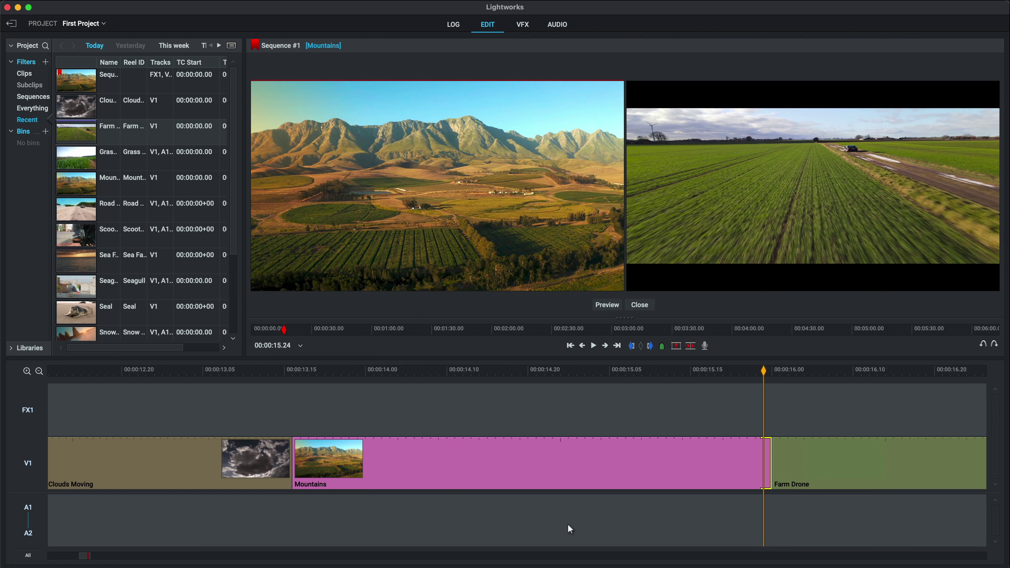
key(Left)
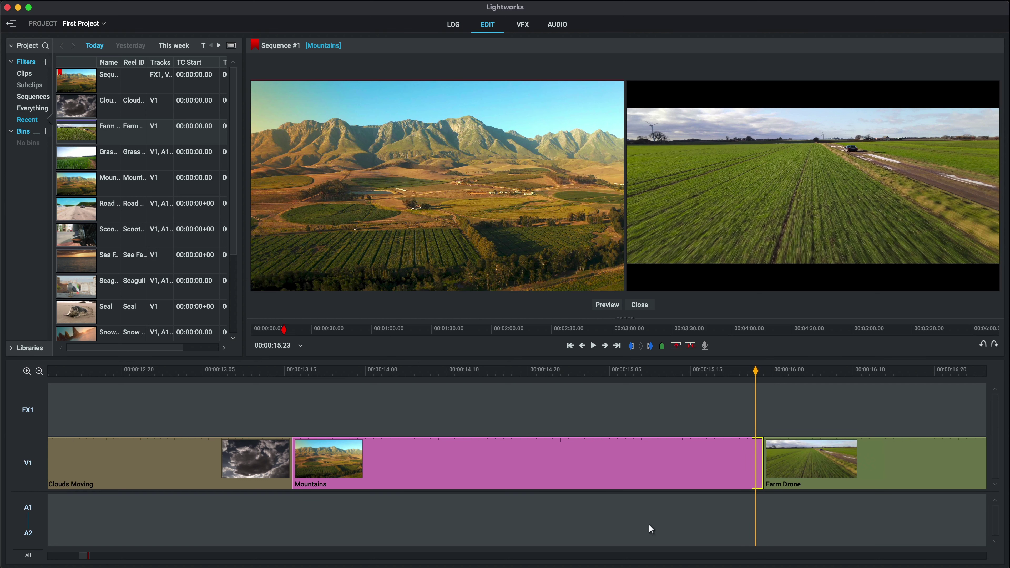
click(757, 469)
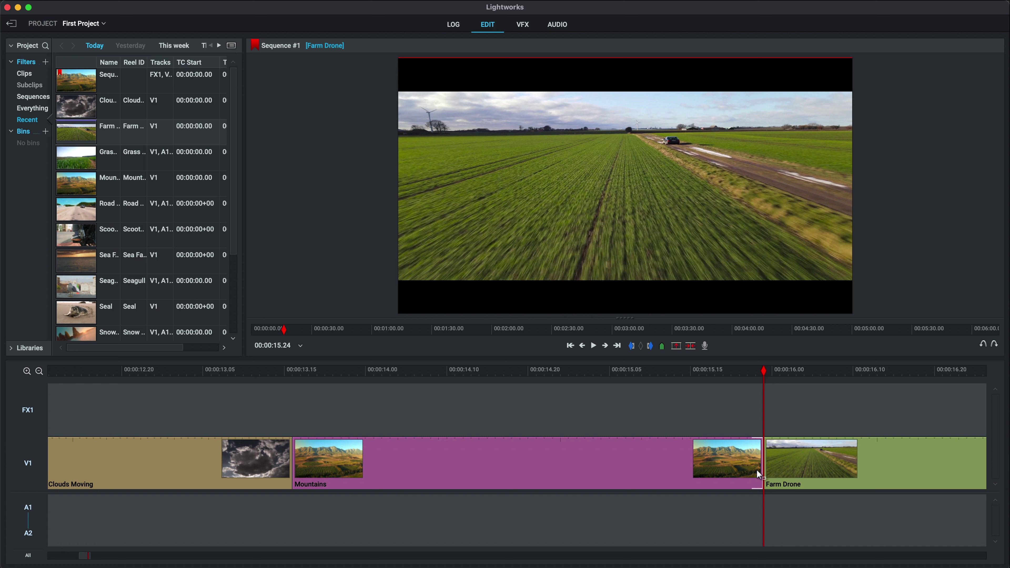
Show the whole edit on the timeline and open the export options for Sequence #1
click(39, 371)
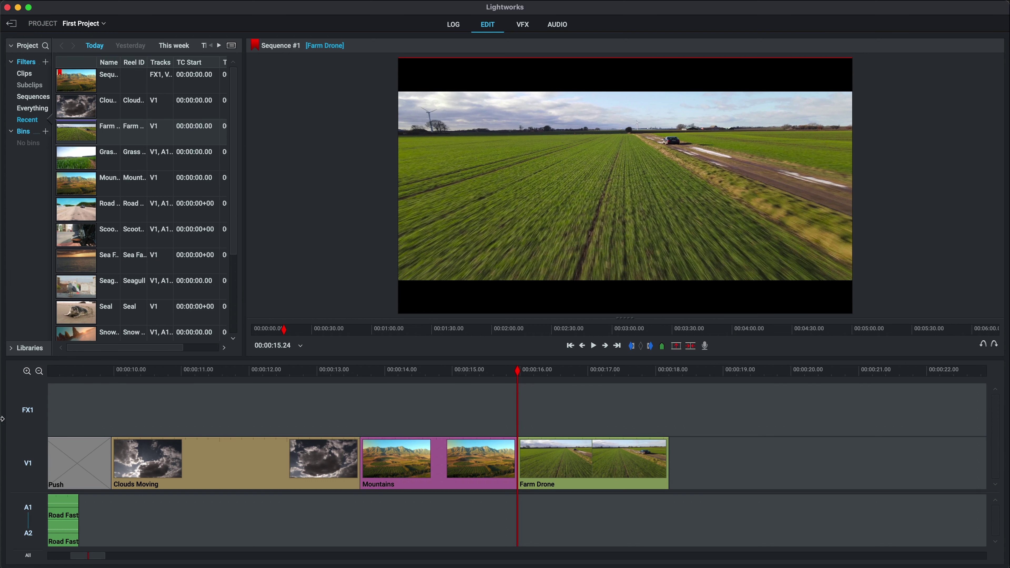
click(39, 371)
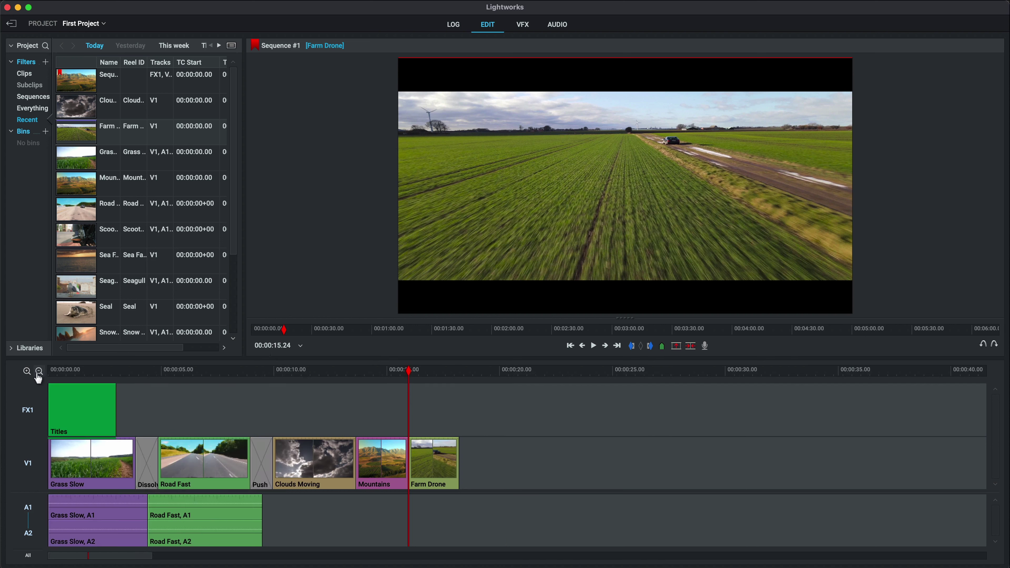
click(244, 483)
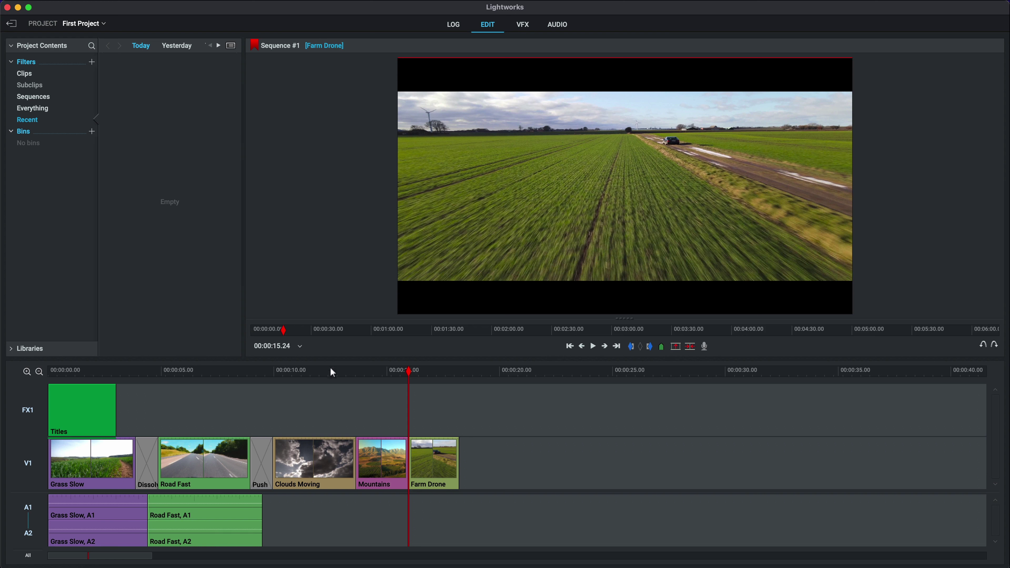
right_click(310, 395)
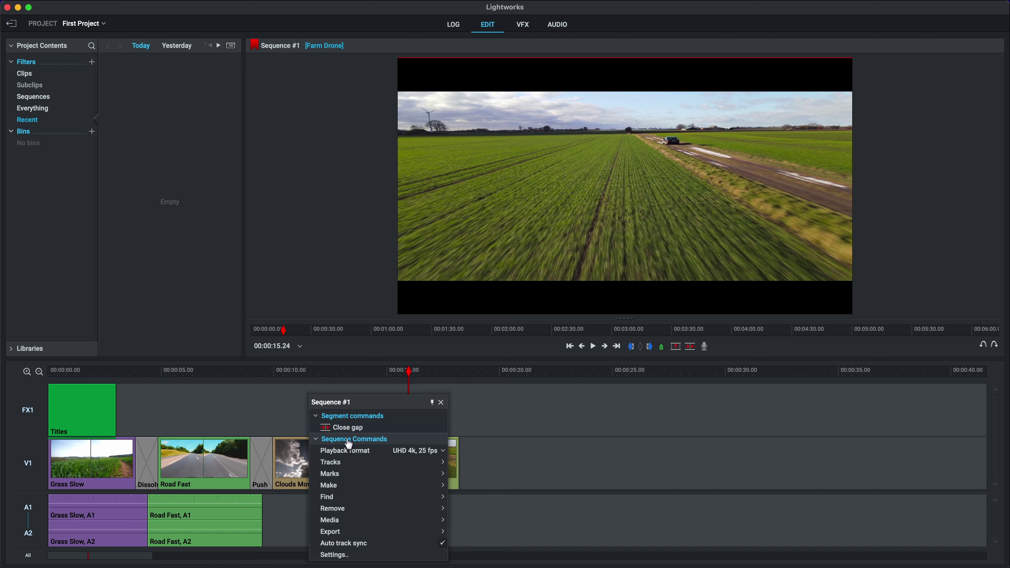
mouse_move(358, 533)
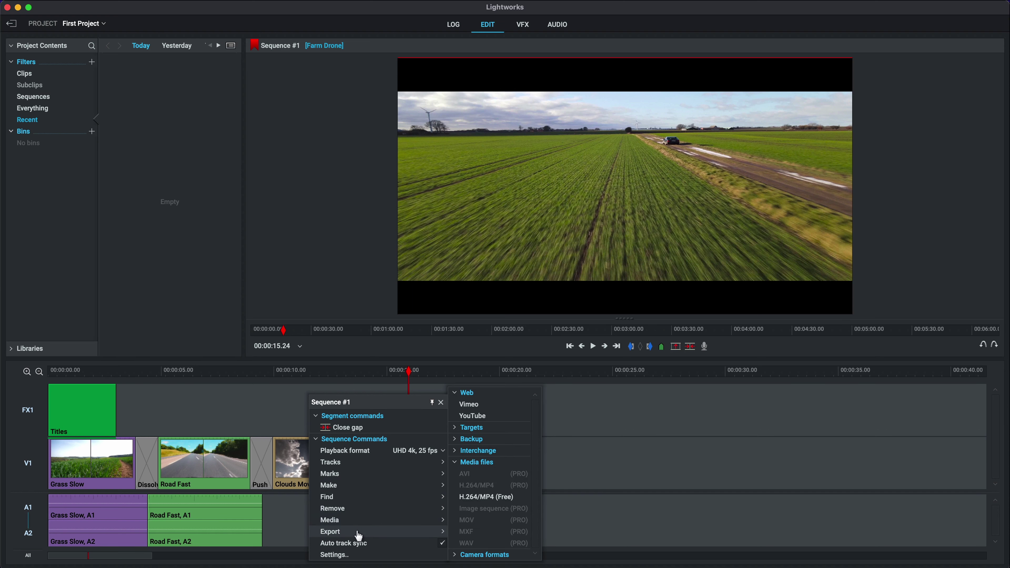